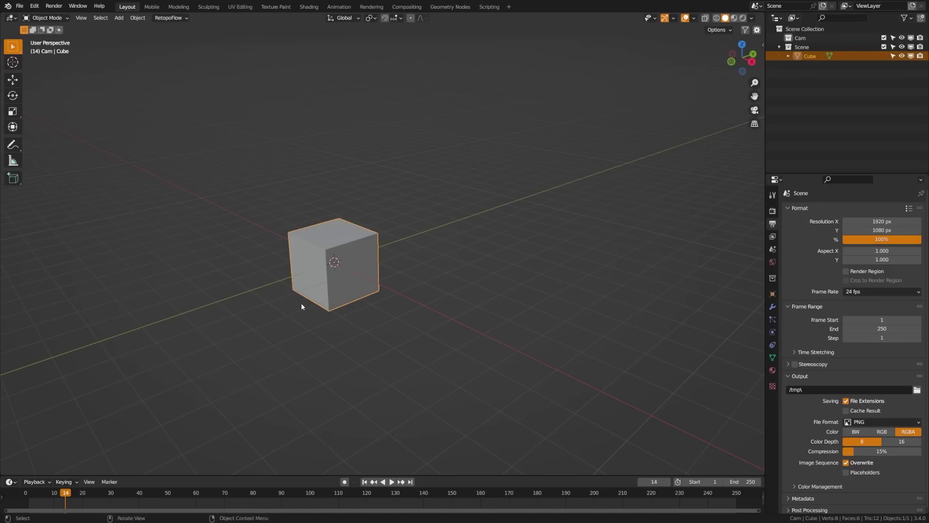
# Step: Scale the cube's mesh up by a factor of 4 in Edit Mode
pyautogui.press('x')
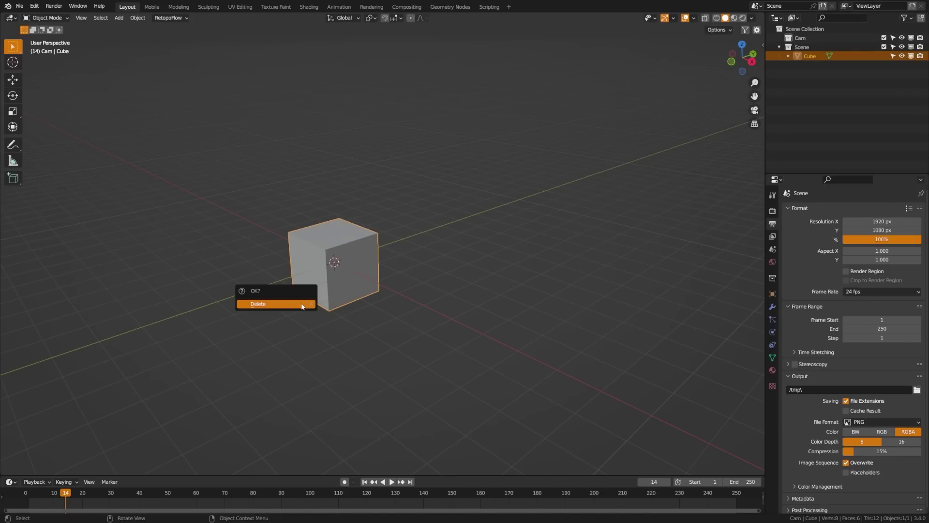
pyautogui.scroll(4, 317, 356)
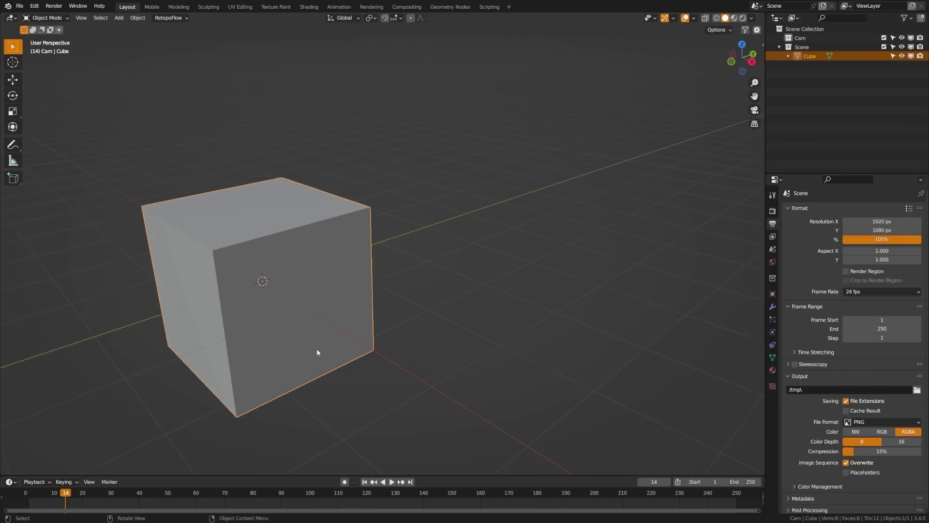
pyautogui.scroll(-5, 317, 353)
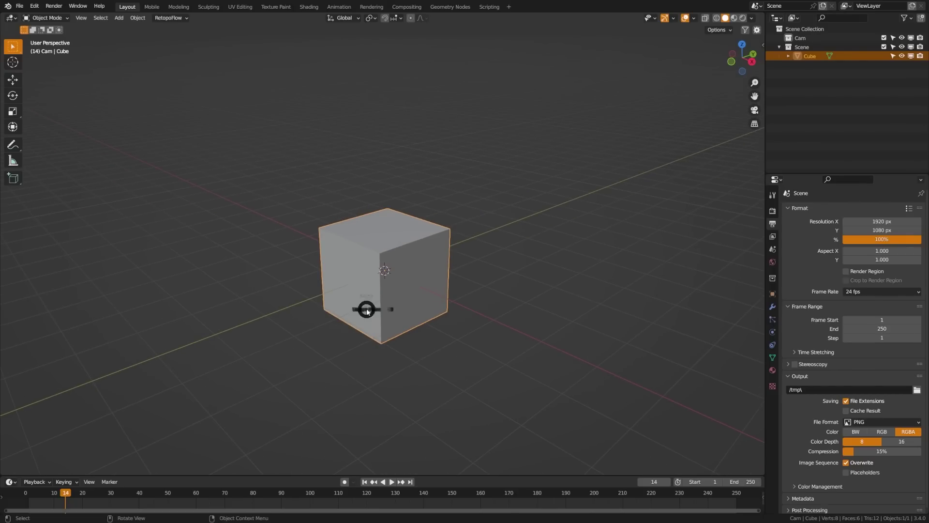
pyautogui.press('Tab')
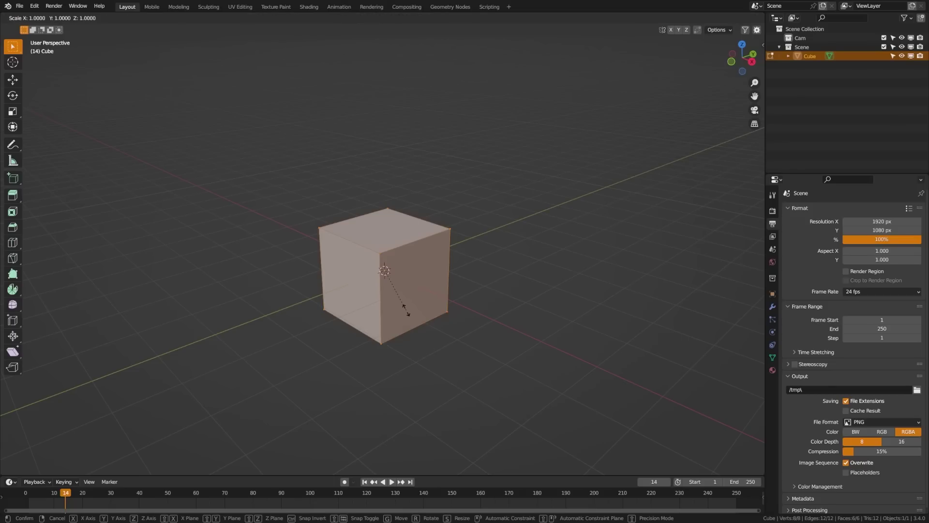
pyautogui.write('4')
pyautogui.press('Return')
# Step: Rename the cube's collection to Dust in the Outliner
pyautogui.scroll(-3, 406, 311)
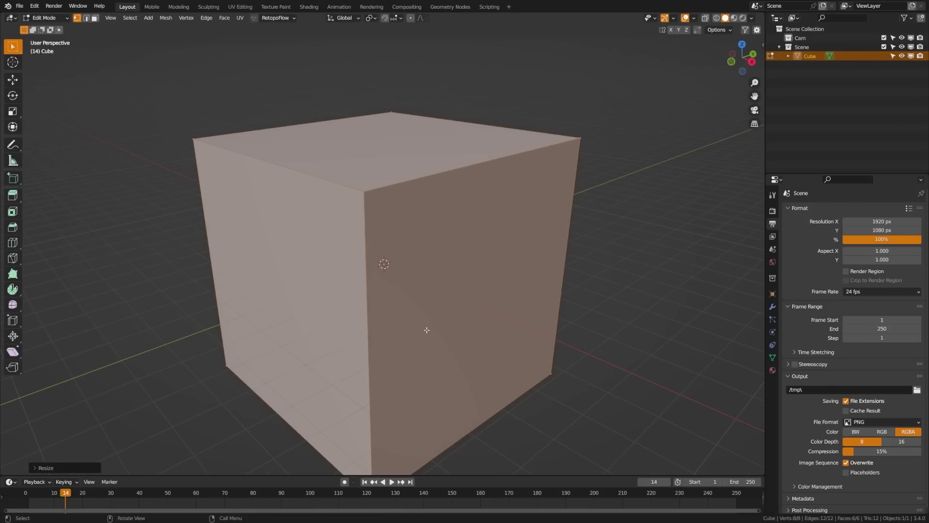
pyautogui.scroll(-4, 426, 329)
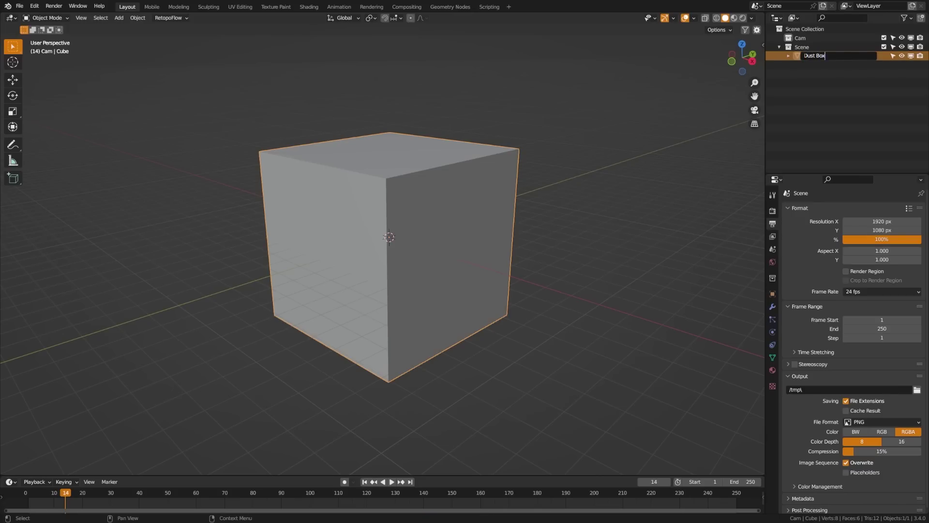
pyautogui.doubleClick(801, 47)
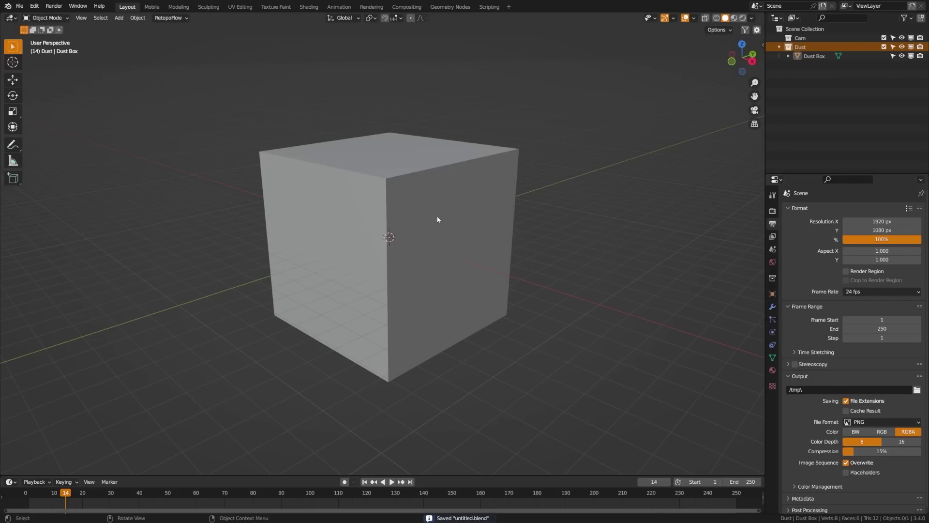
# Step: Add a particle system named Dust System with Dust settings to the cube, then rewind to frame 1
pyautogui.click(773, 319)
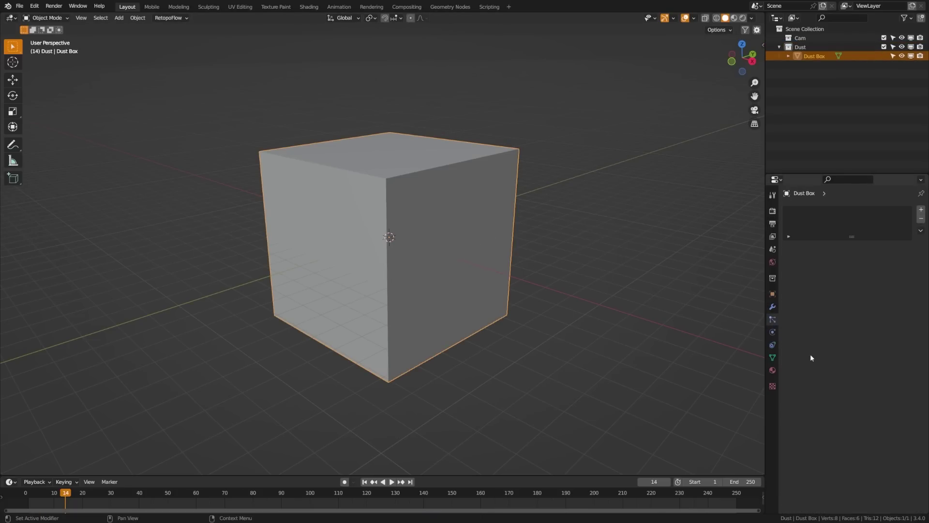
pyautogui.click(921, 210)
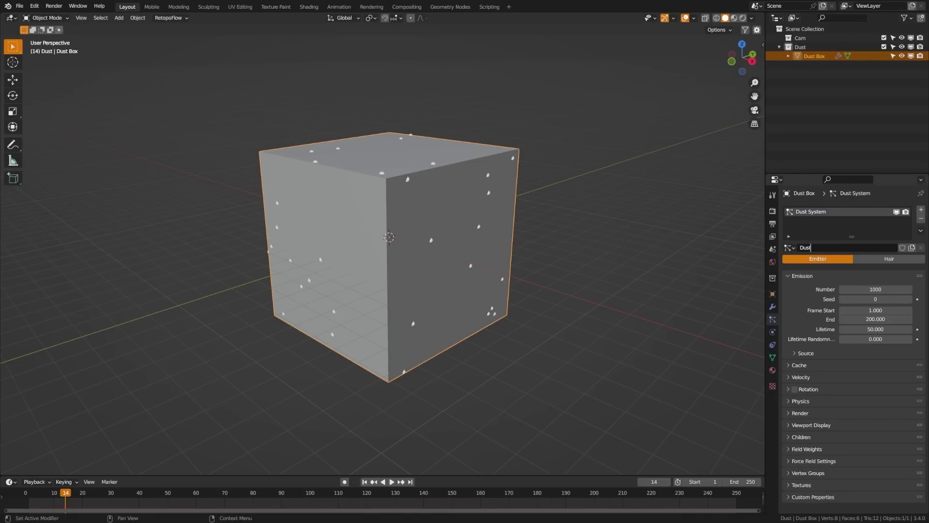
pyautogui.hotkey('shift', 'Left')
# Step: Inspect the emitted particles in wireframe shading, then return the cube to solid shading
pyautogui.press('z')
pyautogui.click(369, 235)
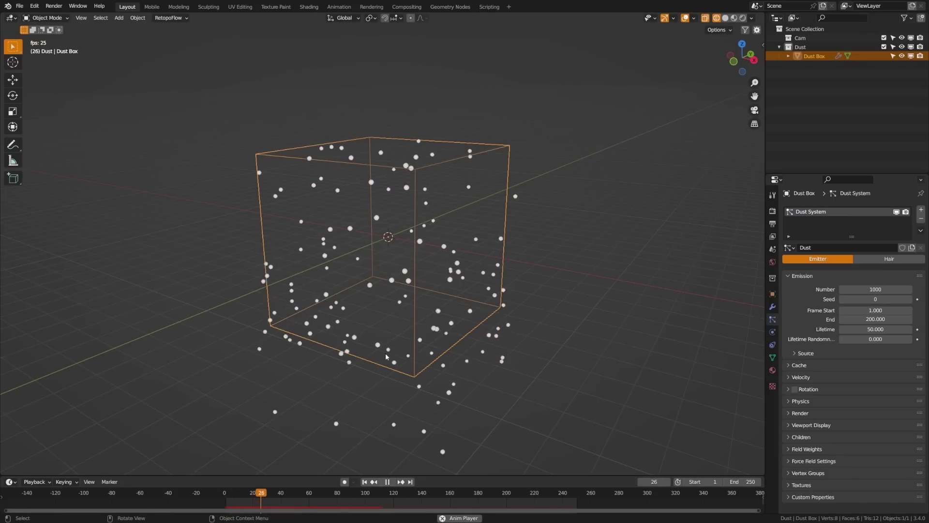
pyautogui.moveTo(421, 349)
pyautogui.mouseDown(button='middle')
pyautogui.moveTo(449, 315)
pyautogui.moveTo(366, 220)
pyautogui.mouseUp(button='middle')
pyautogui.hotkey('shift', 'z')
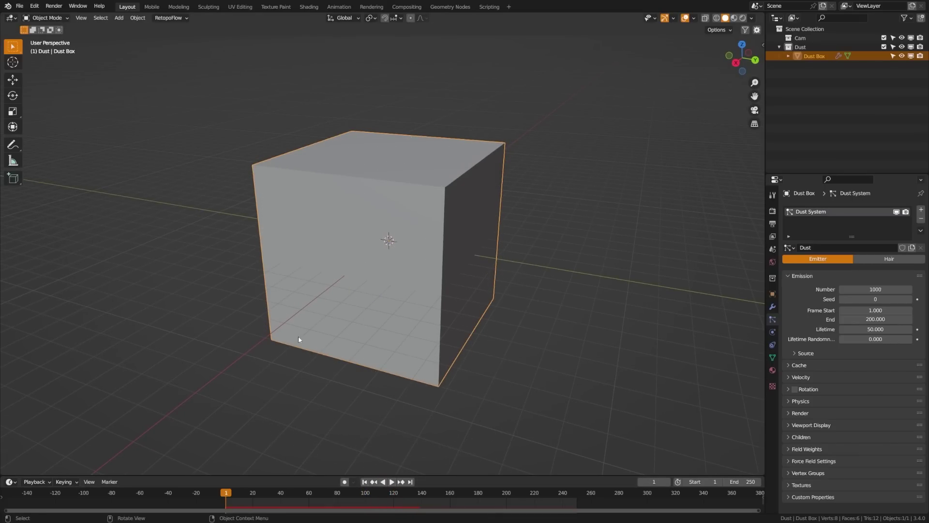
pyautogui.moveTo(299, 338); pyautogui.dragTo(329, 329, button='middle')
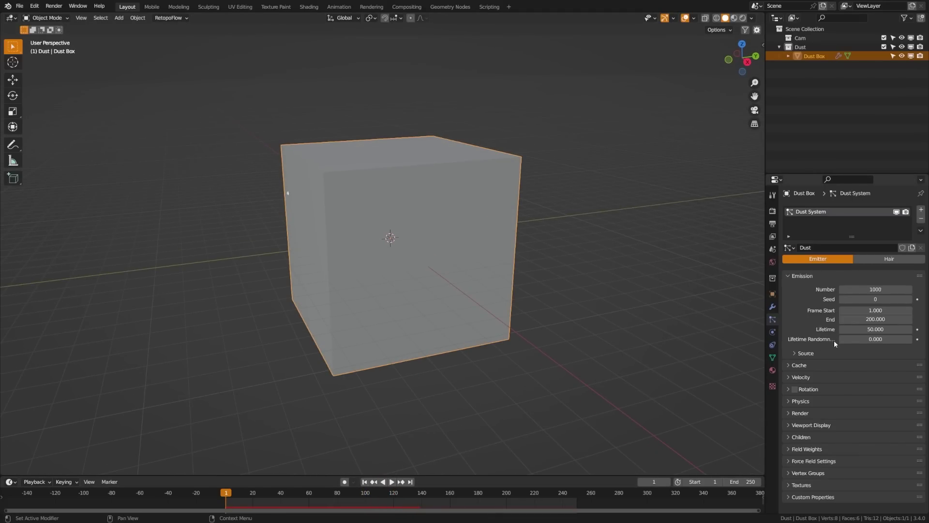
# Step: Set the particle Emit From source to Volume and watch the particles fall in wireframe
pyautogui.click(806, 353)
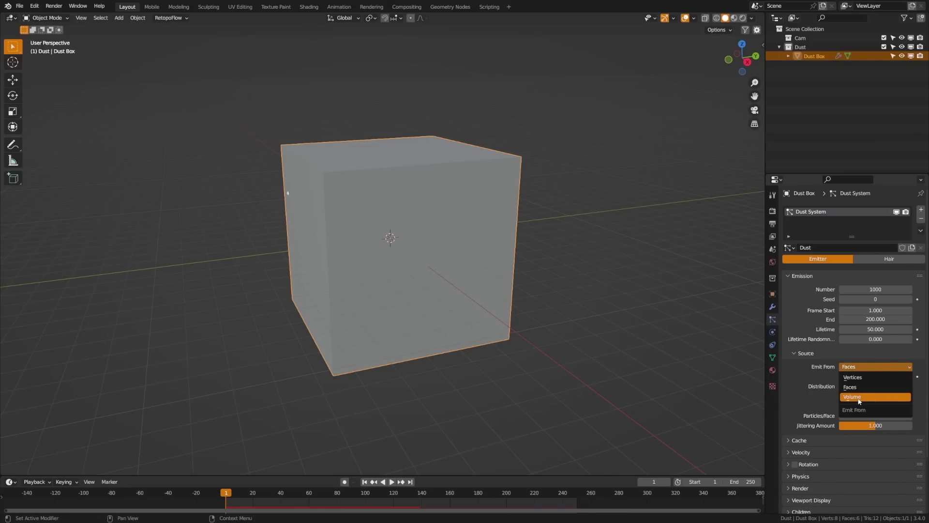
pyautogui.hotkey('shift', 'z')
pyautogui.moveTo(455, 337)
pyautogui.mouseDown(button='middle')
pyautogui.moveTo(390, 336)
pyautogui.moveTo(414, 340)
pyautogui.moveTo(430, 326)
pyautogui.moveTo(390, 384)
pyautogui.moveTo(440, 362)
pyautogui.mouseUp(button='middle')
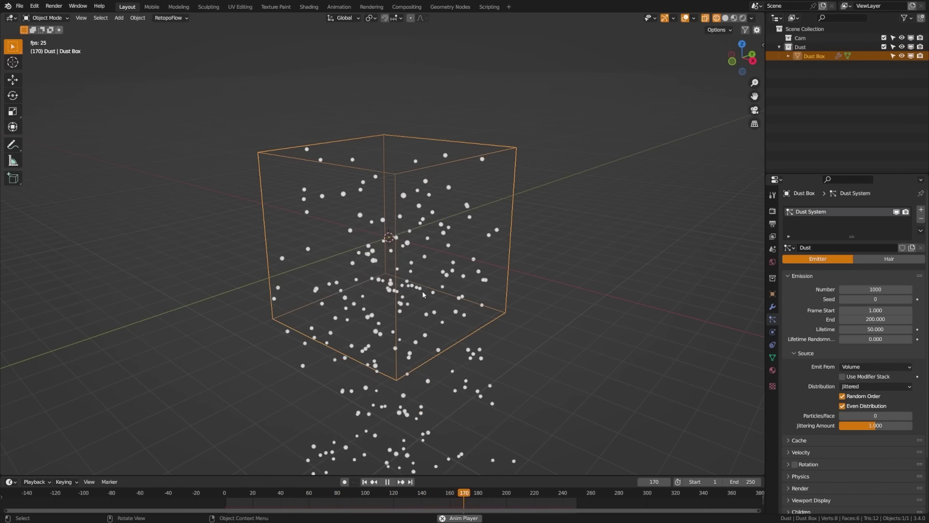
pyautogui.moveTo(425, 286); pyautogui.dragTo(430, 287, button='middle')
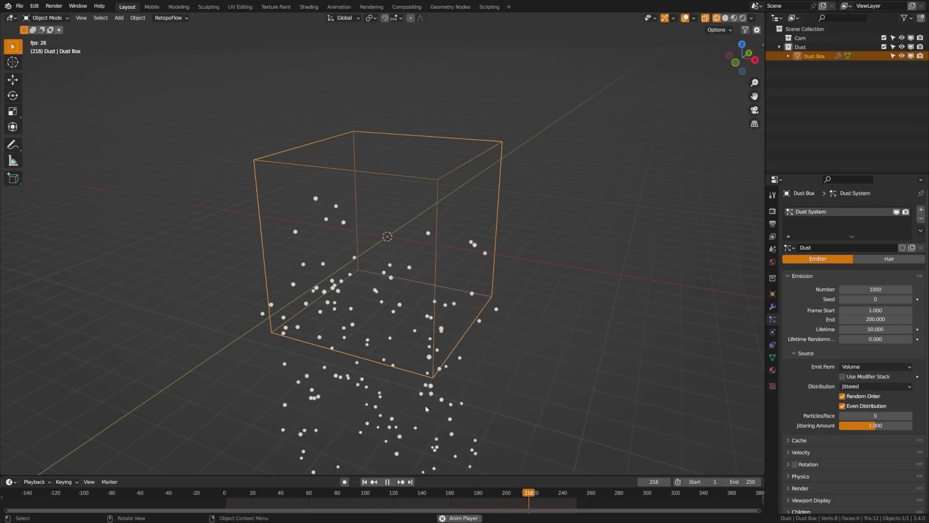
pyautogui.moveTo(488, 404); pyautogui.dragTo(436, 391, button='middle')
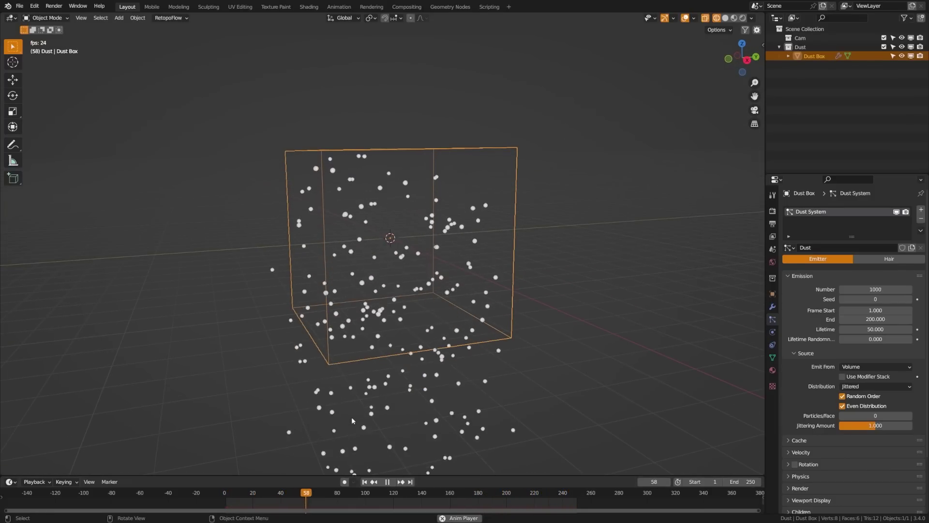
pyautogui.moveTo(351, 417); pyautogui.dragTo(407, 434, button='middle')
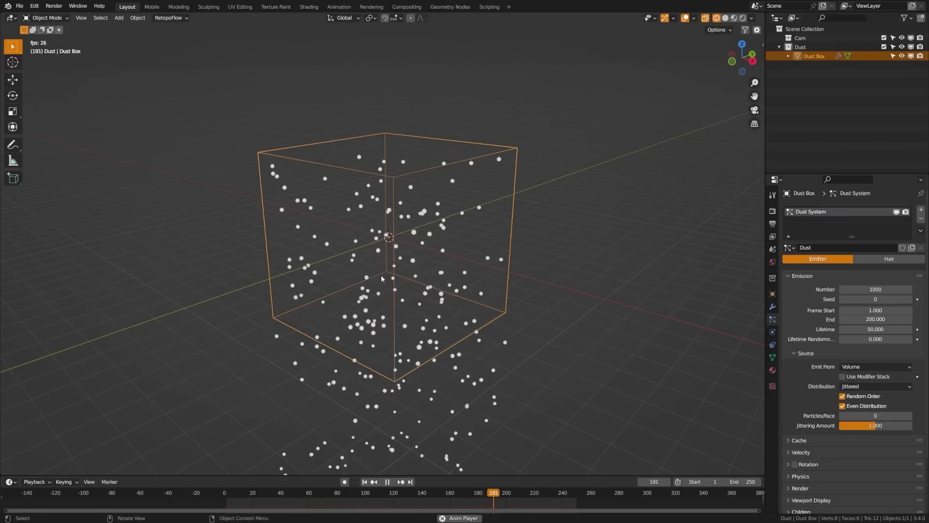
pyautogui.moveTo(382, 275); pyautogui.dragTo(379, 288, button='middle')
# Step: Expand the particle Physics, Velocity and Field Weights panels
pyautogui.scroll(-2, 797, 423)
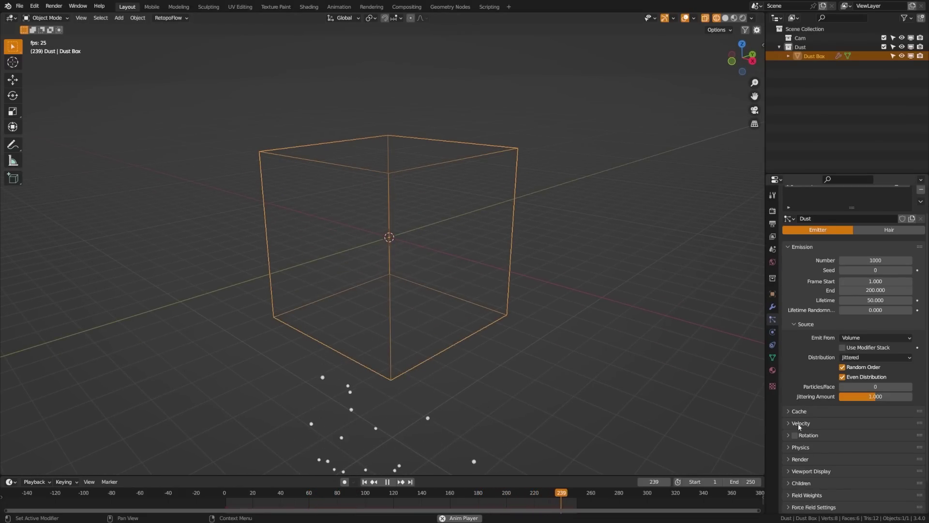
pyautogui.scroll(-2, 798, 423)
pyautogui.click(801, 411)
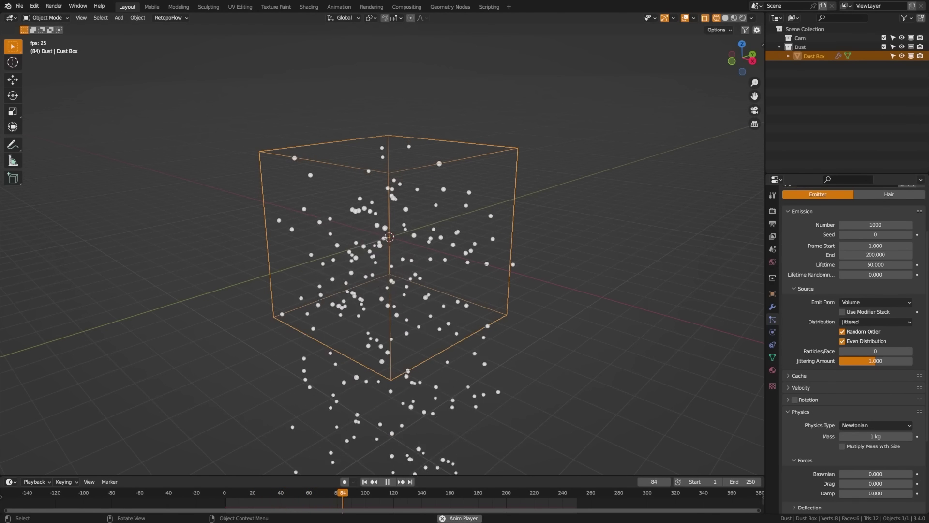
pyautogui.click(802, 387)
pyautogui.scroll(-9, 854, 409)
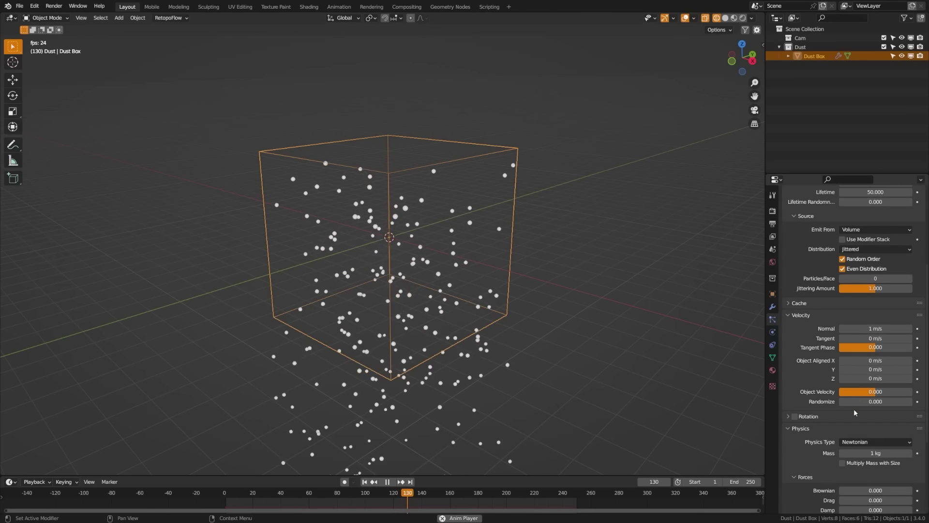
pyautogui.scroll(-2, 856, 426)
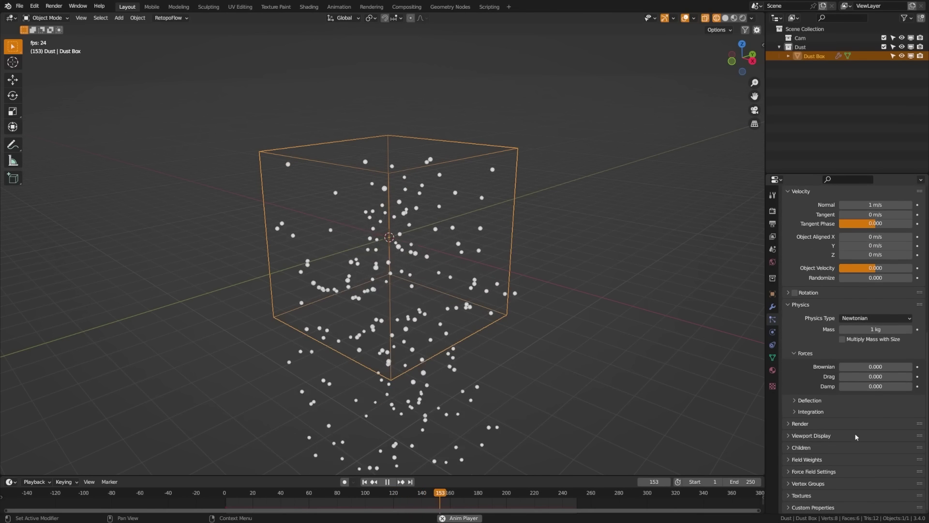
pyautogui.click(820, 460)
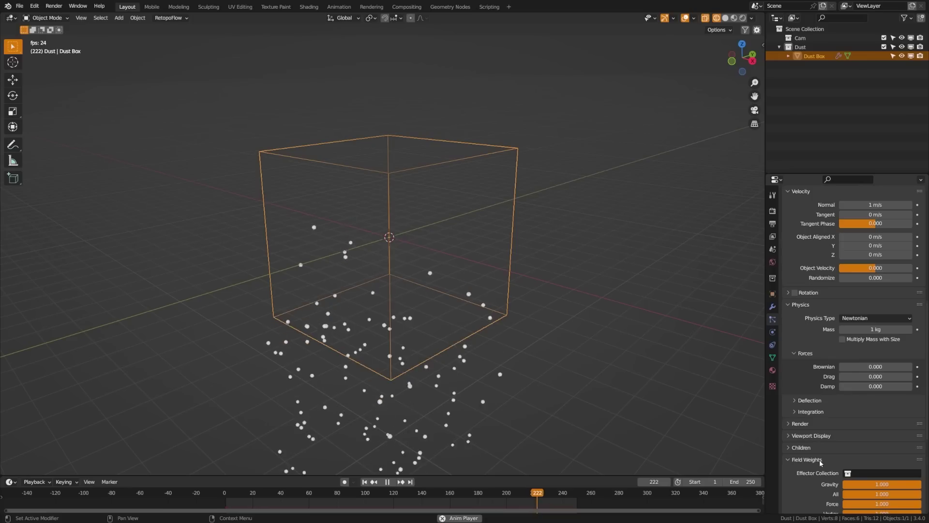
pyautogui.scroll(-5, 841, 454)
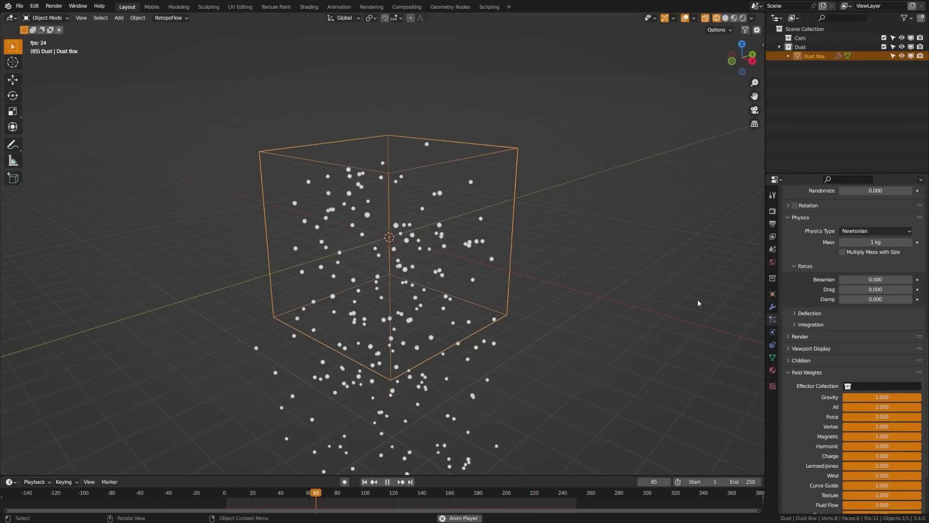
# Step: Set the Gravity field weight to 0 so the particles float inside the box
pyautogui.click(772, 248)
pyautogui.click(773, 320)
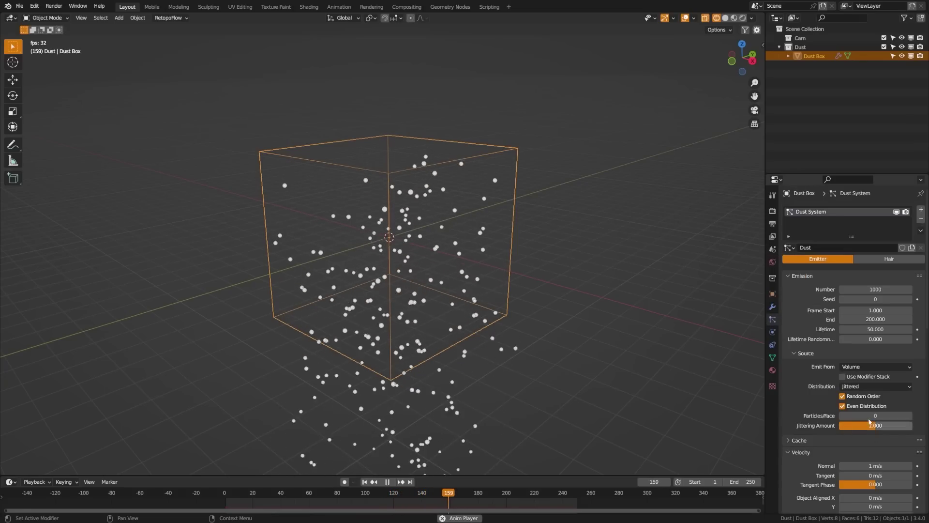
pyautogui.scroll(-8, 862, 440)
pyautogui.scroll(-8, 862, 440)
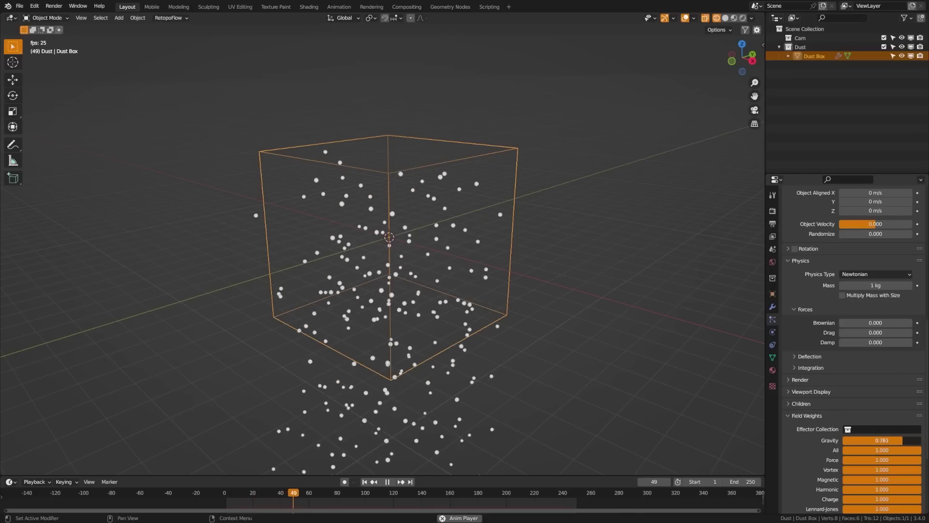
pyautogui.moveTo(862, 440); pyautogui.dragTo(823, 440)
pyautogui.moveTo(327, 312); pyautogui.dragTo(380, 288, button='middle')
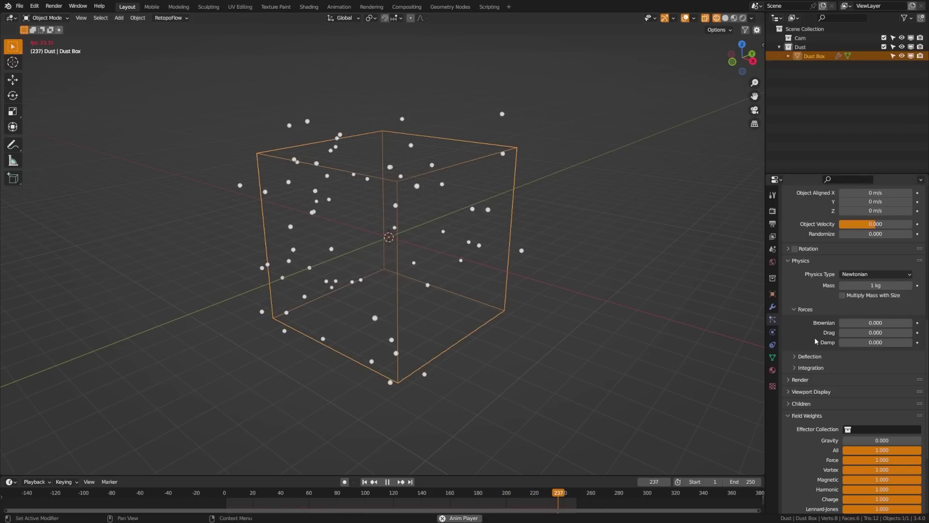
pyautogui.scroll(1, 816, 341)
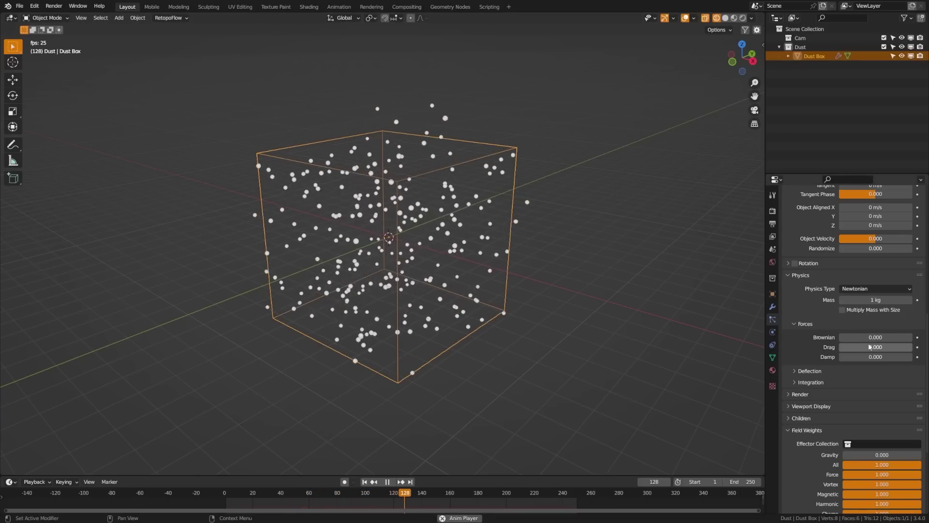
# Step: Set the particles' Brownian force to 25
pyautogui.scroll(-3, 861, 333)
pyautogui.moveTo(864, 296); pyautogui.dragTo(903, 296)
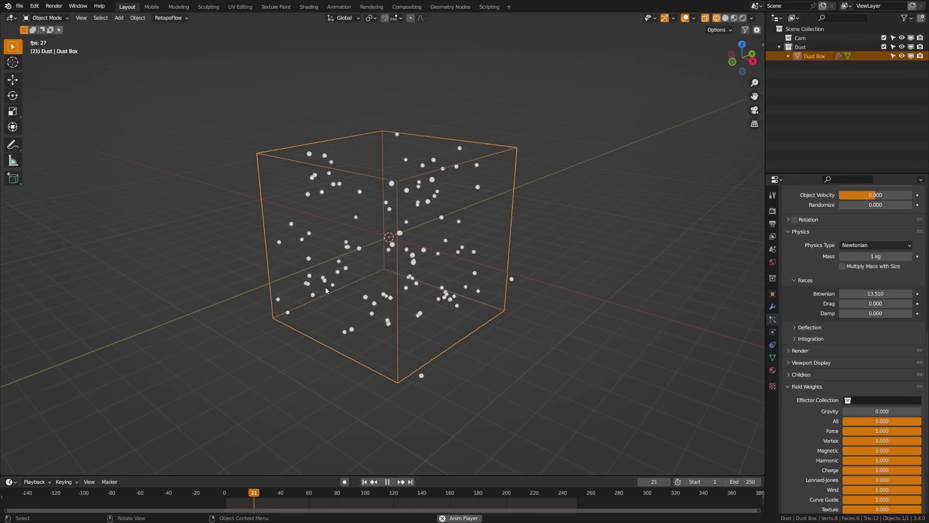
pyautogui.moveTo(326, 291); pyautogui.dragTo(353, 286, button='middle')
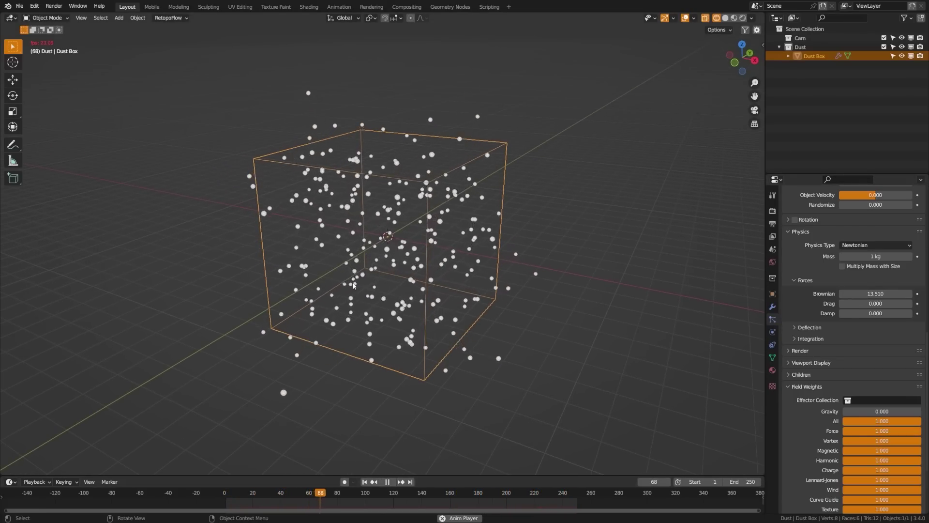
pyautogui.scroll(6, 353, 284)
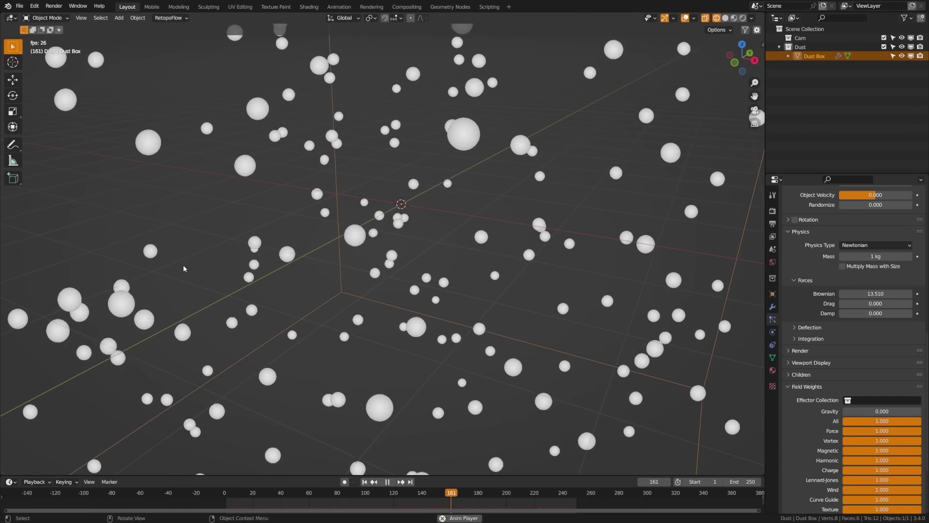
pyautogui.scroll(-5, 361, 392)
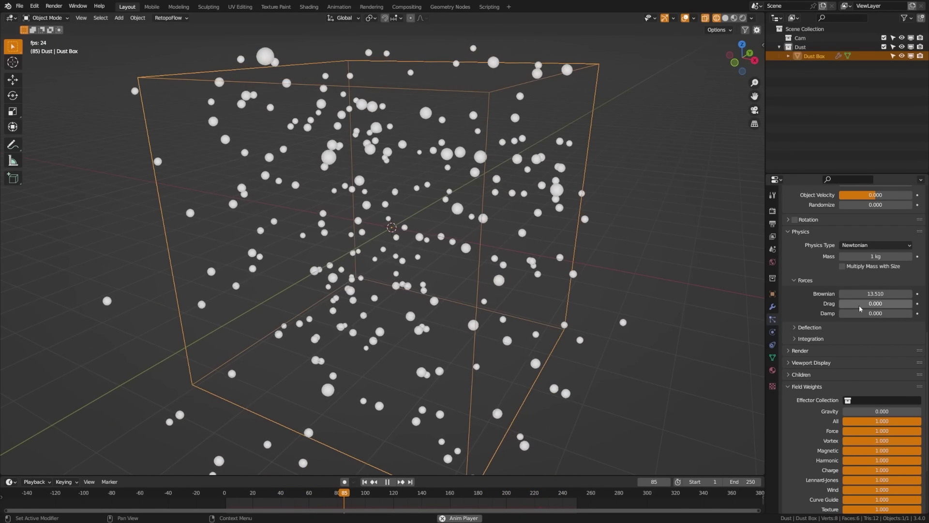
pyautogui.keyDown('ctrl'); pyautogui.scroll(1, 876, 293); pyautogui.keyUp('ctrl')
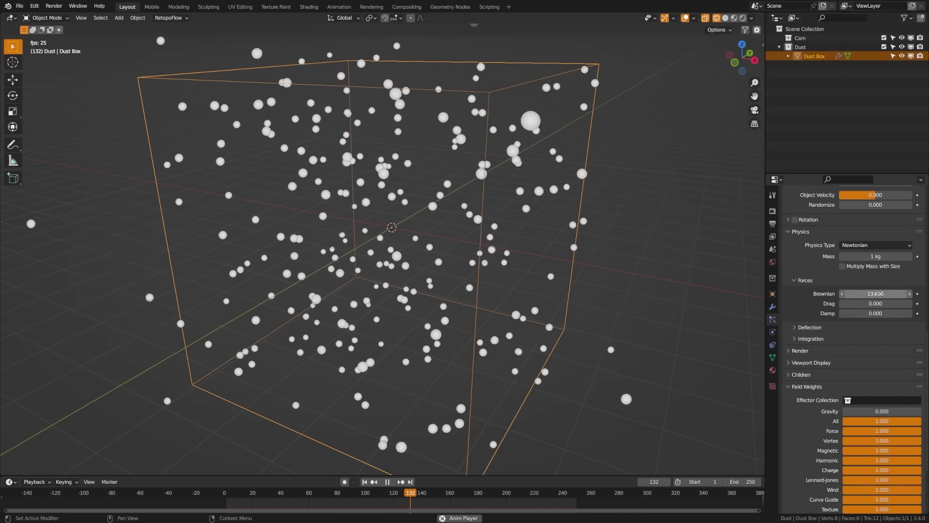
pyautogui.click(876, 294)
pyautogui.write('25')
pyautogui.press('Return')
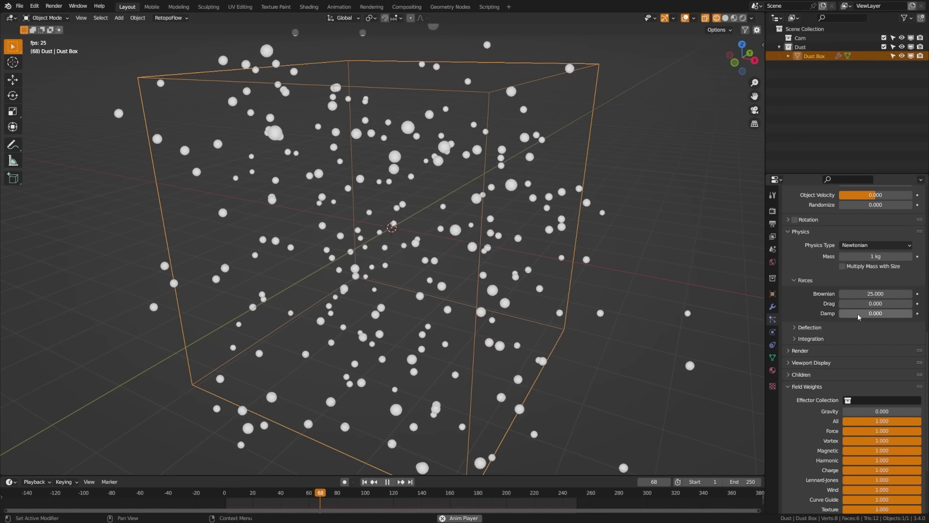
# Step: Set the particles' Damp value to 0.05
pyautogui.moveTo(857, 313); pyautogui.dragTo(900, 312)
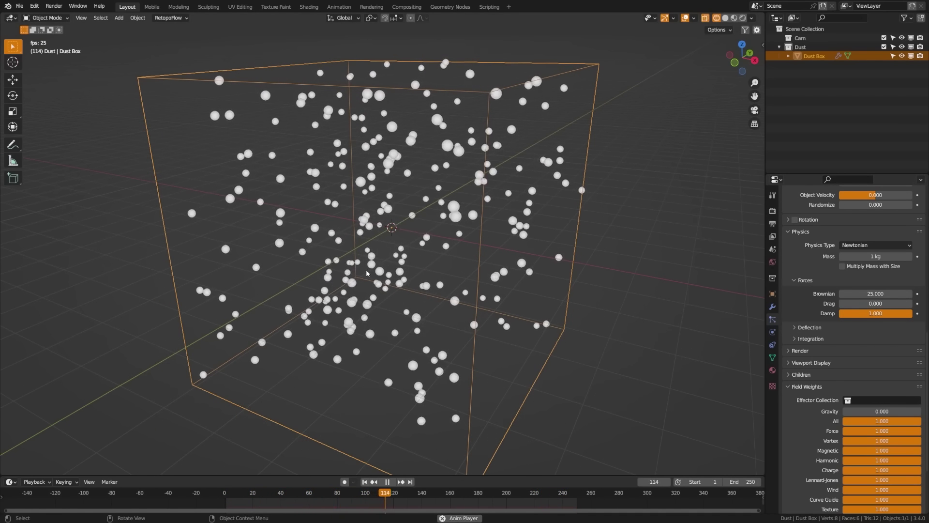
pyautogui.scroll(-2, 366, 269)
pyautogui.scroll(4, 484, 281)
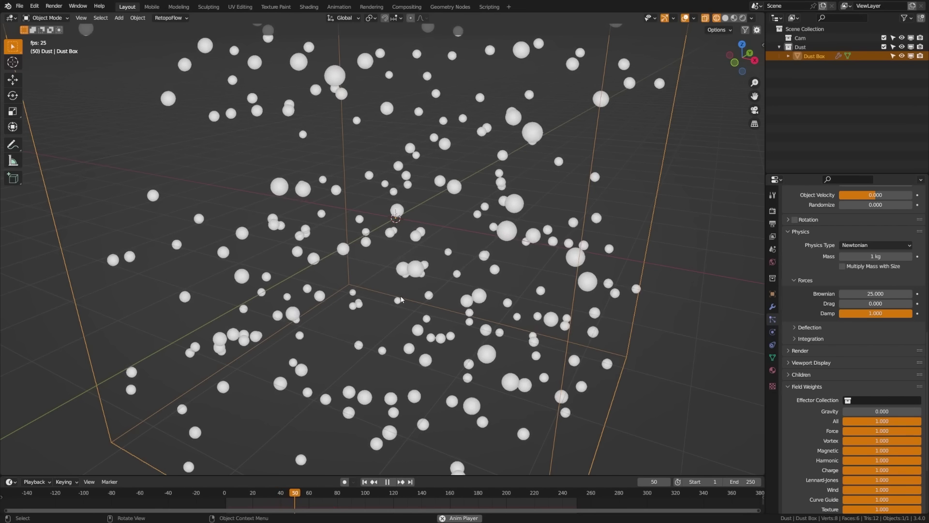
pyautogui.click(876, 313)
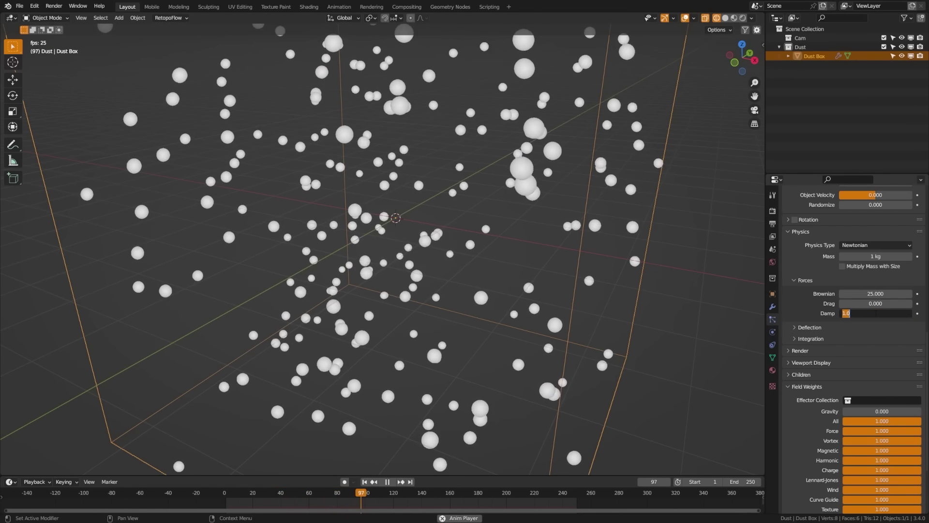
pyautogui.write('0.05')
pyautogui.press('Return')
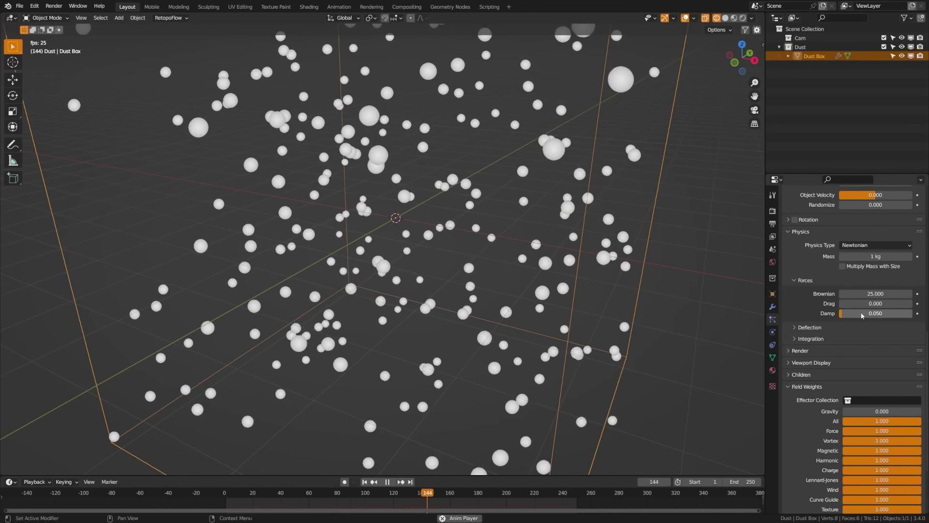
pyautogui.scroll(-6, 441, 260)
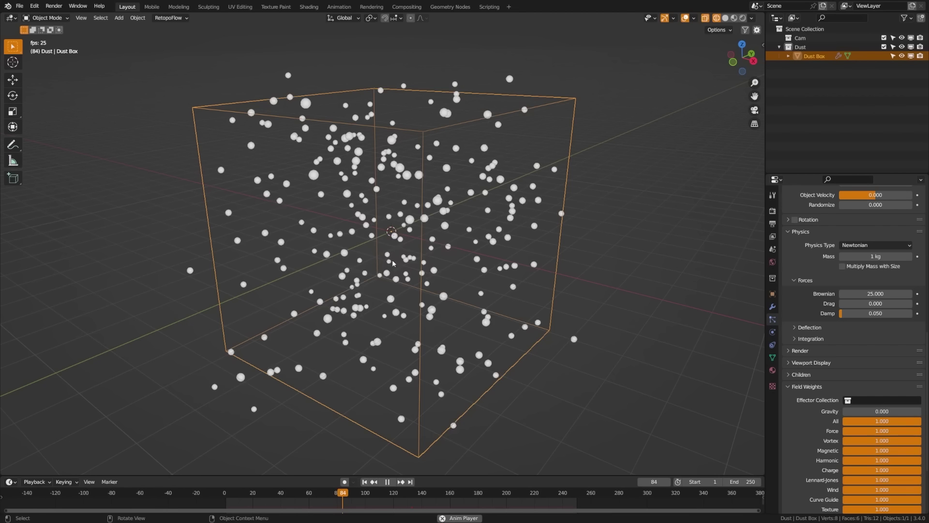
# Step: Set the particles' Normal velocity to 0 and collapse the Velocity panel
pyautogui.scroll(2, 823, 263)
pyautogui.scroll(4, 823, 263)
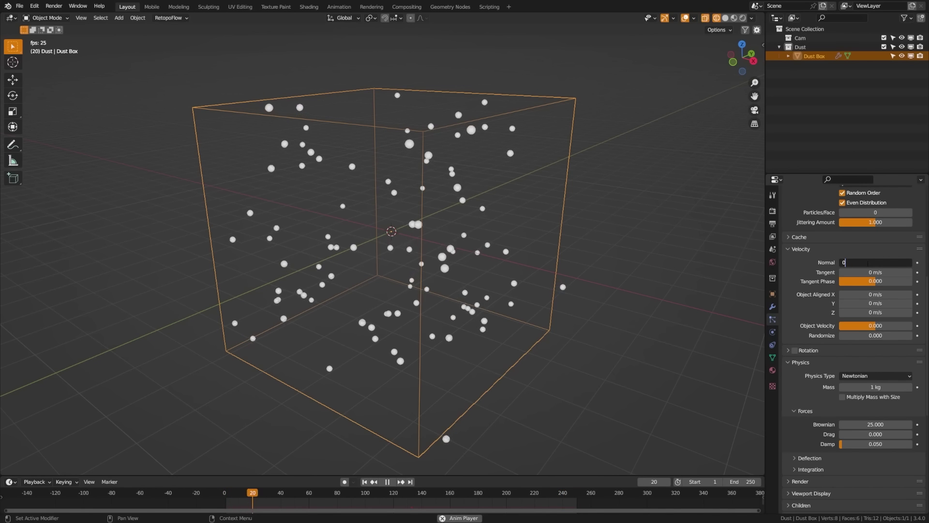
pyautogui.press('Return')
pyautogui.click(801, 249)
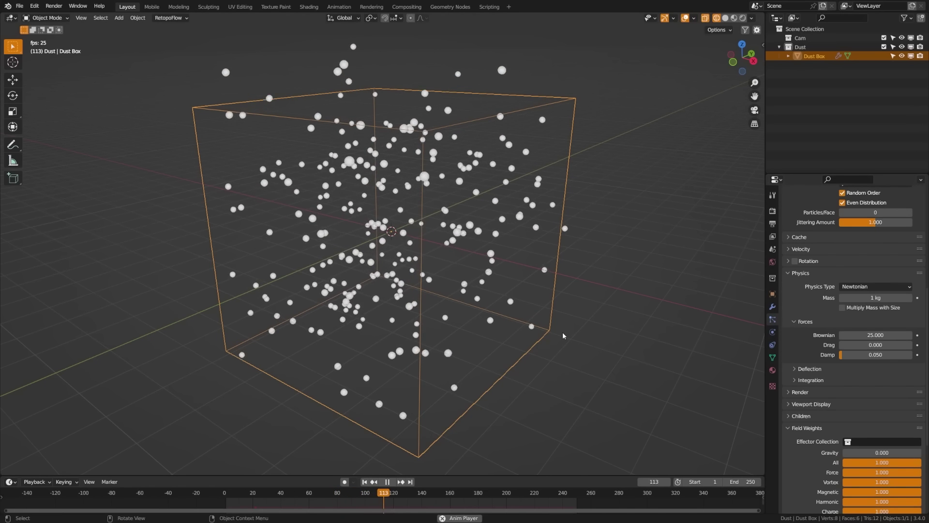
# Step: Rewind the animation and expand the Physics Integration settings
pyautogui.hotkey('shift', 'Left')
pyautogui.scroll(3, 820, 417)
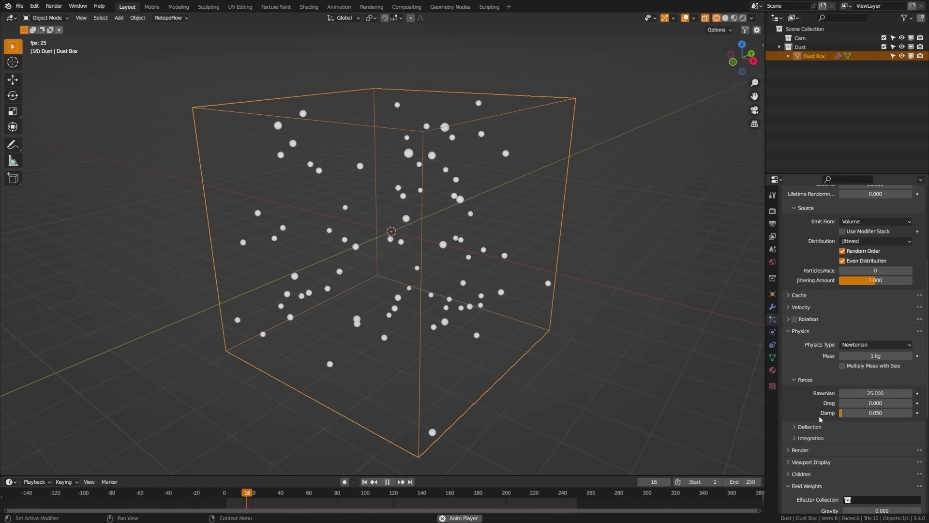
pyautogui.scroll(-2, 825, 451)
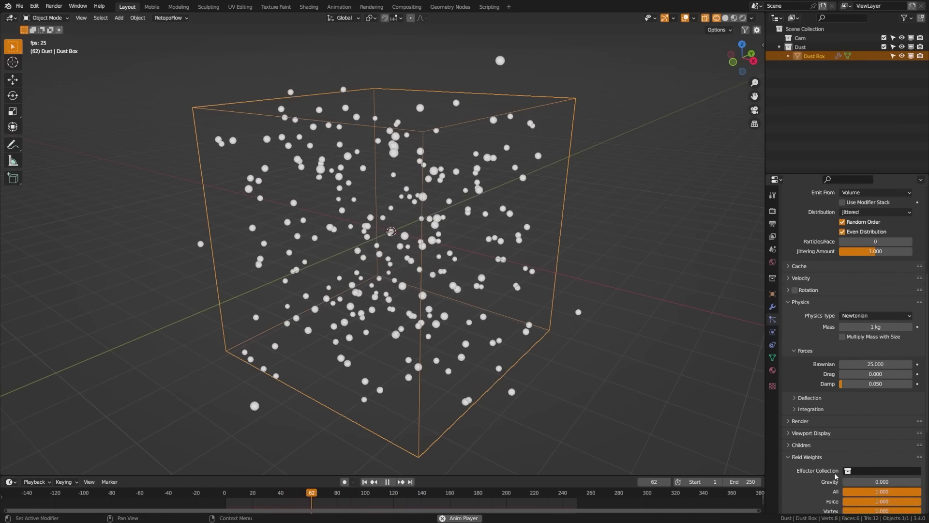
pyautogui.scroll(-3, 835, 476)
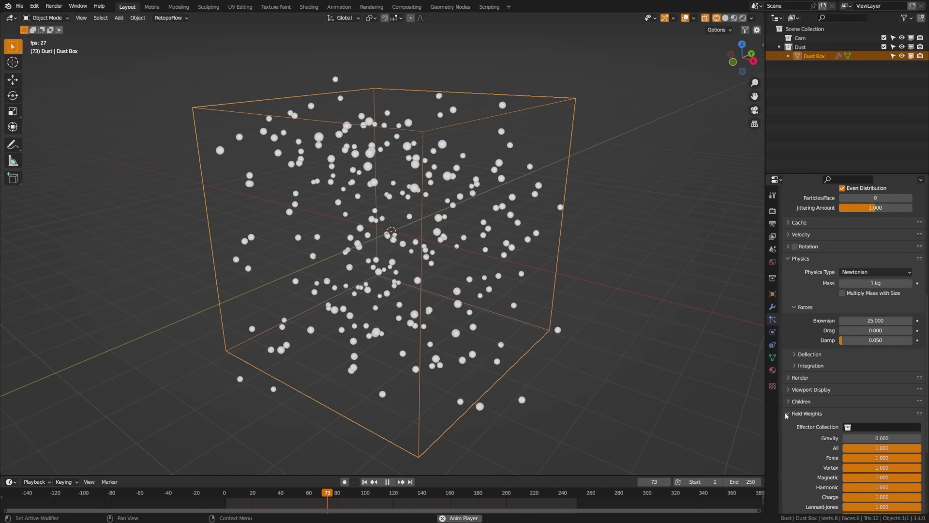
pyautogui.click(813, 367)
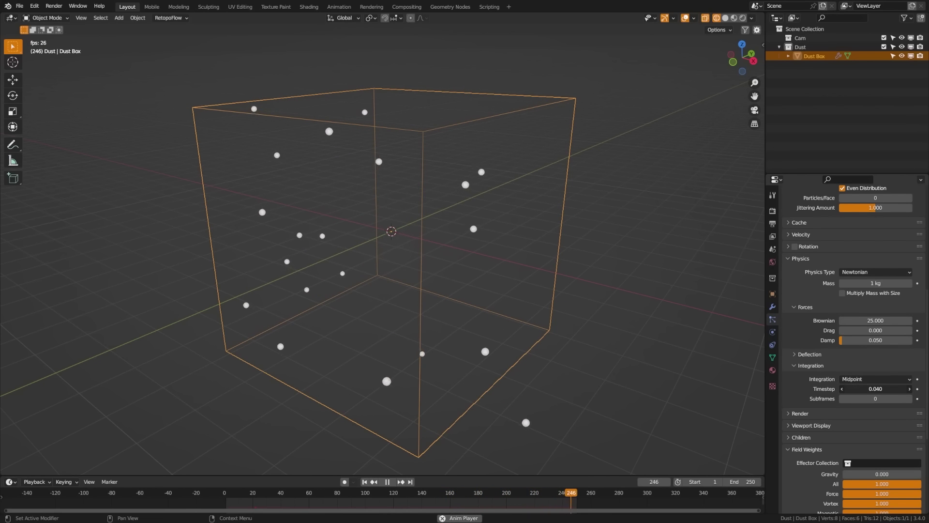
# Step: Set the simulation Timestep to 0.005 and view the slower drift inside the box
pyautogui.moveTo(871, 389); pyautogui.dragTo(896, 388)
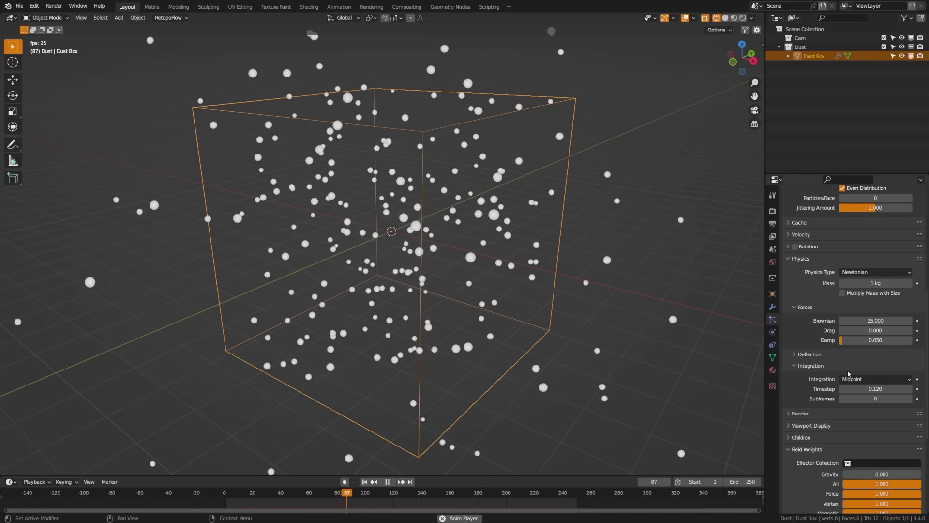
pyautogui.doubleClick(876, 389)
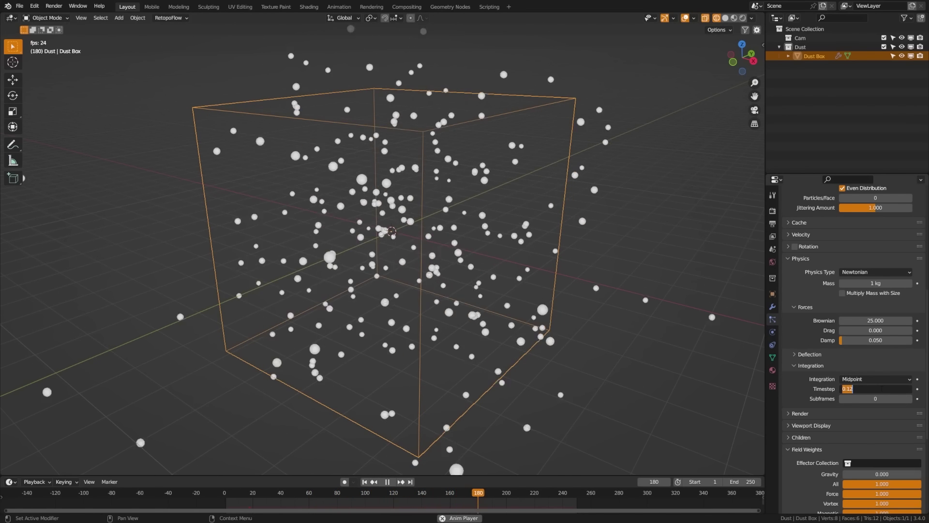
pyautogui.write('.005')
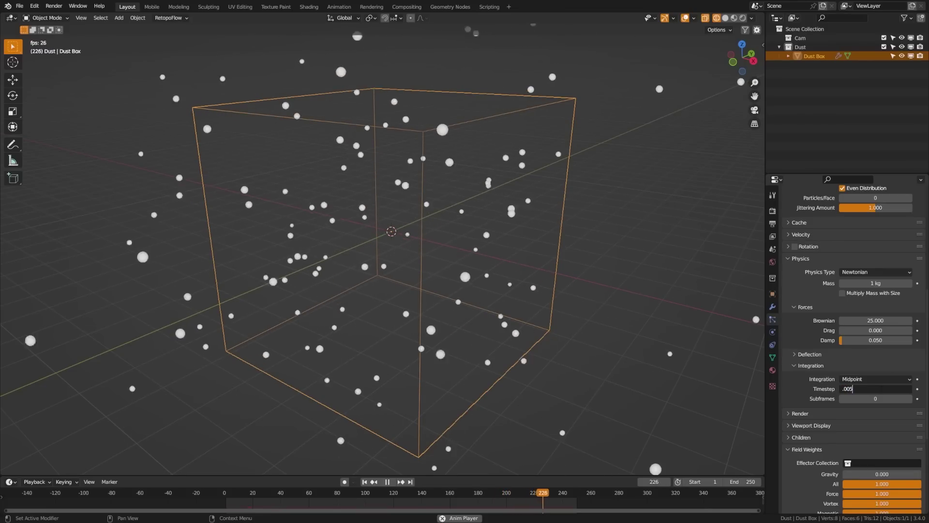
pyautogui.press('Return')
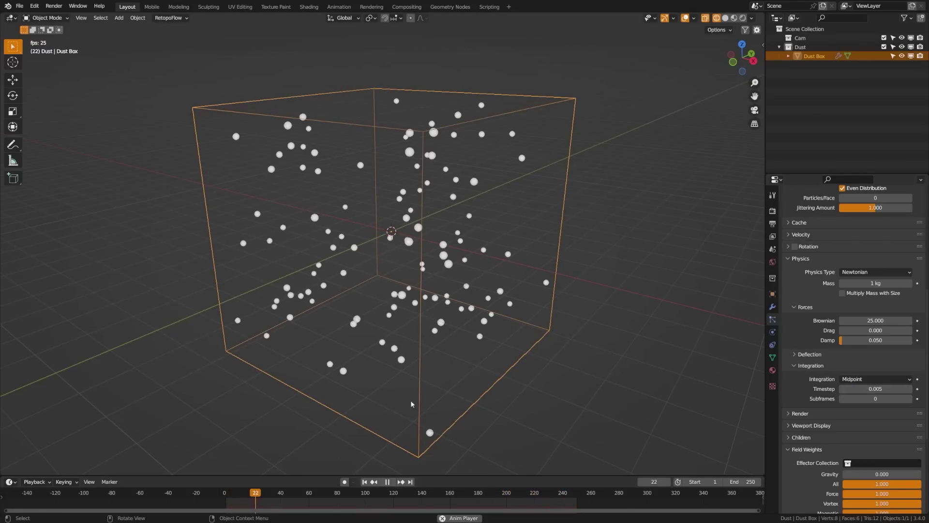
pyautogui.scroll(10, 373, 300)
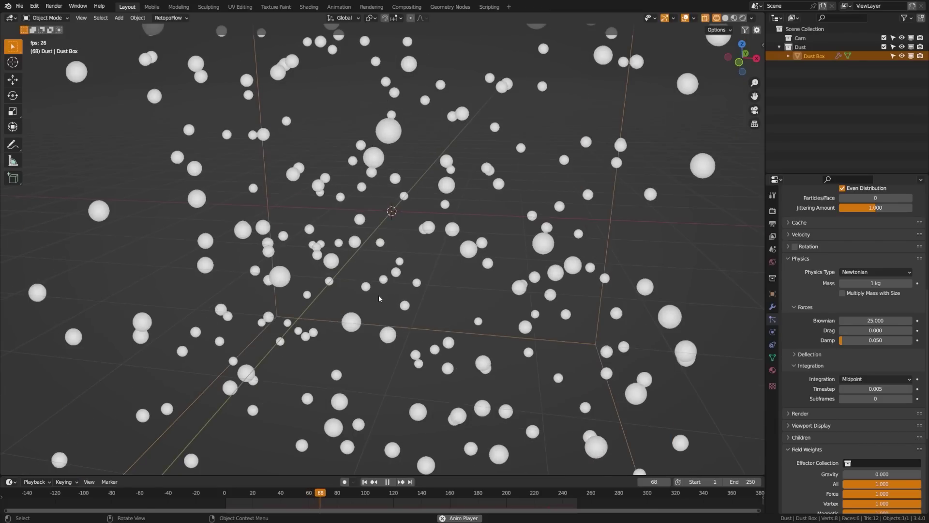
pyautogui.moveTo(306, 281); pyautogui.dragTo(377, 348, button='middle')
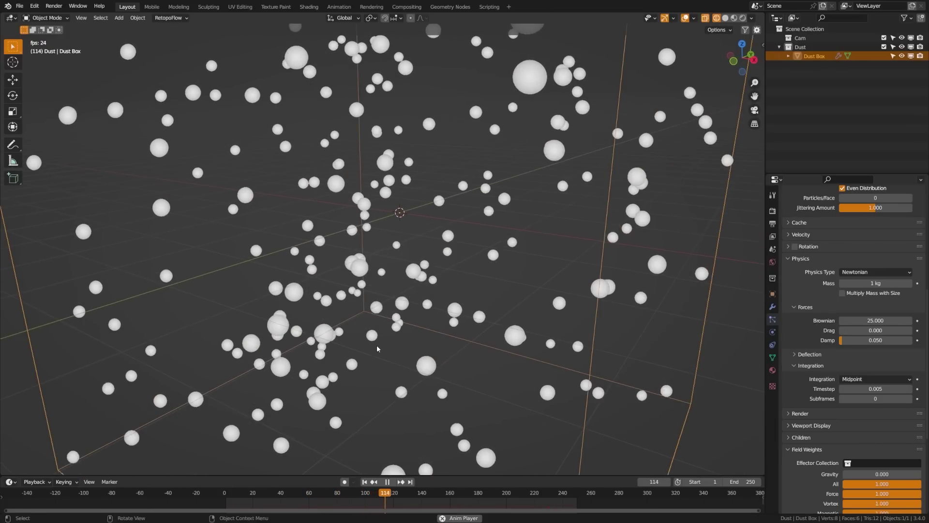
pyautogui.scroll(-8, 376, 345)
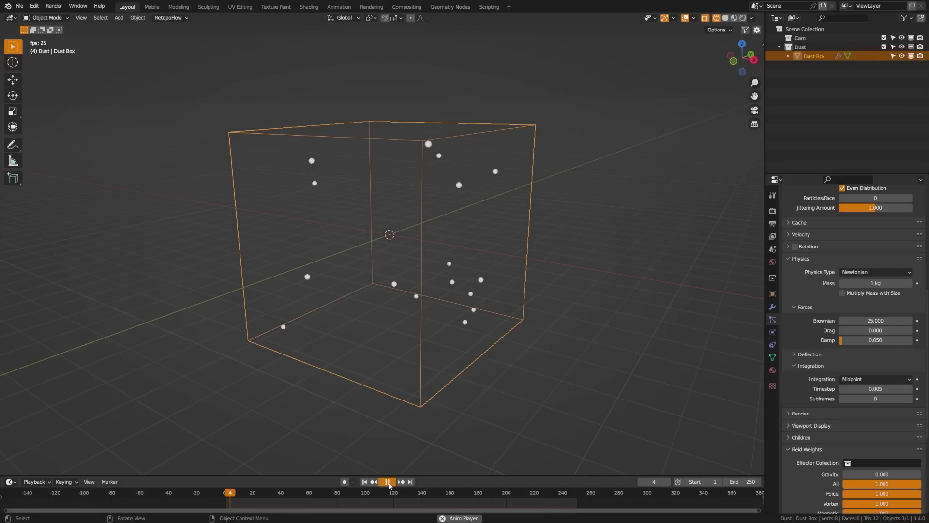
# Step: Pause playback, save, and set the particle Lifetime to 5000
pyautogui.click(390, 484)
pyautogui.hotkey('ctrl', 's')
pyautogui.scroll(5, 845, 334)
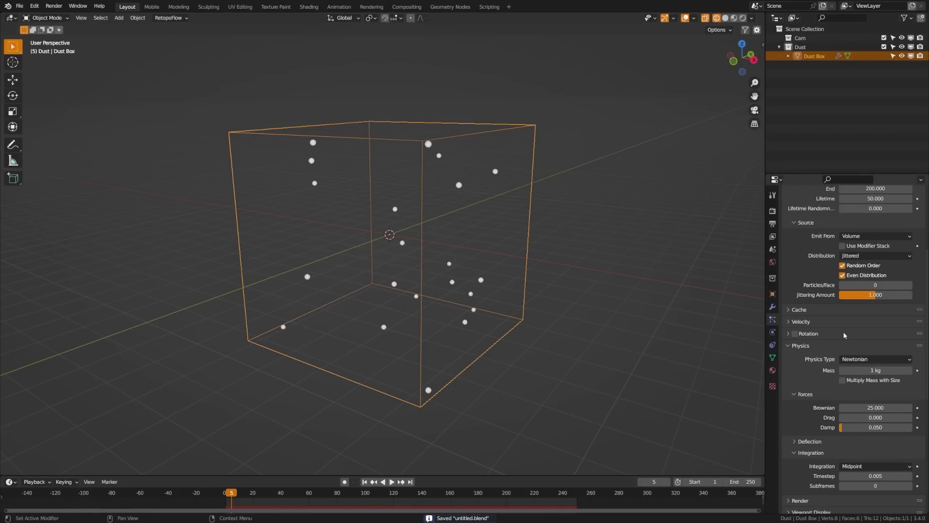
pyautogui.scroll(4, 845, 334)
pyautogui.click(870, 286)
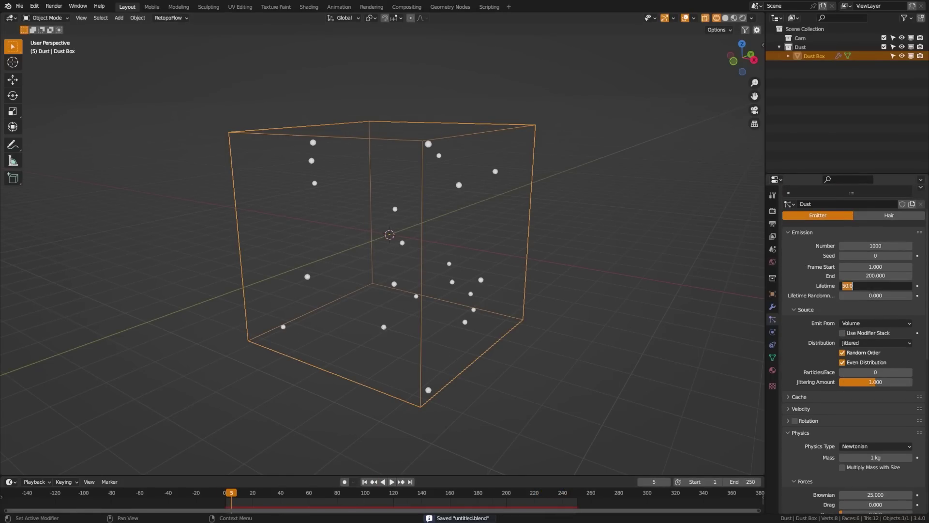
pyautogui.click(845, 285)
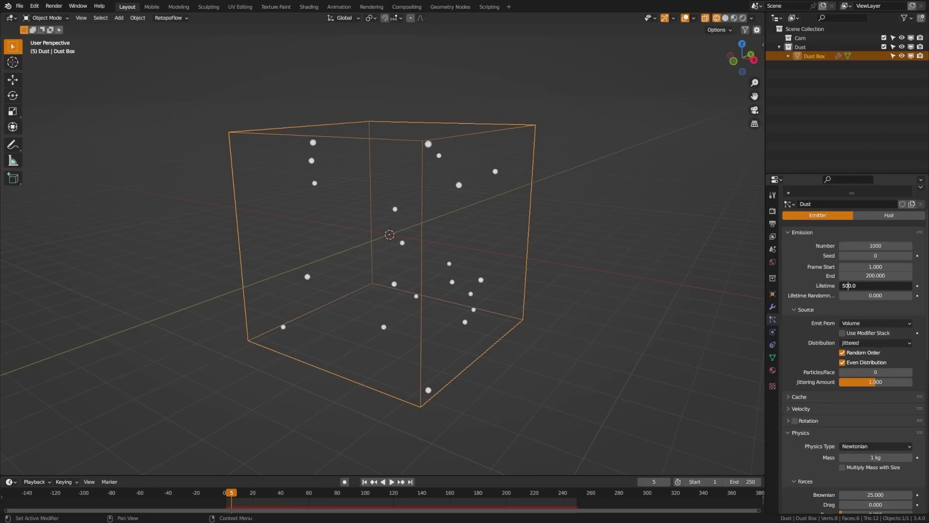
pyautogui.write('00')
pyautogui.press('Return')
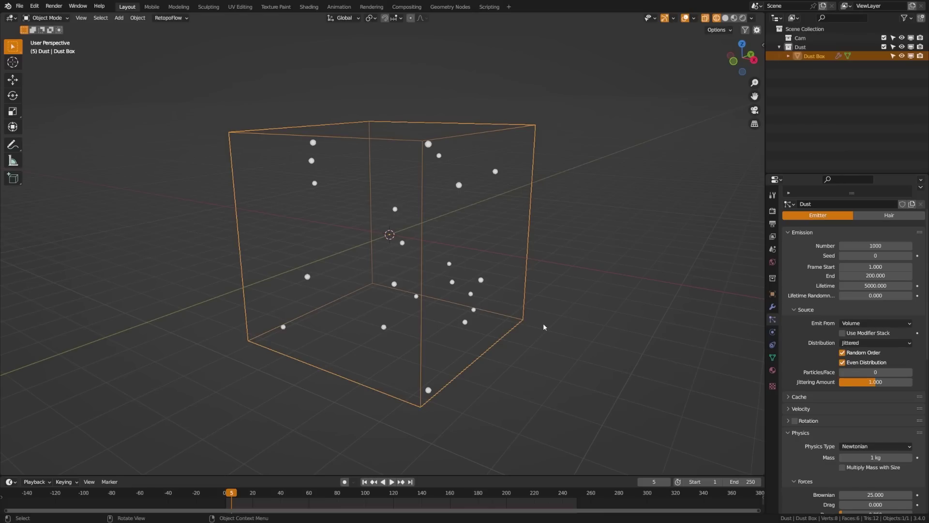
# Step: Save the file and replay the particle animation from frame 1
pyautogui.click(364, 482)
pyautogui.hotkey('ctrl', 's')
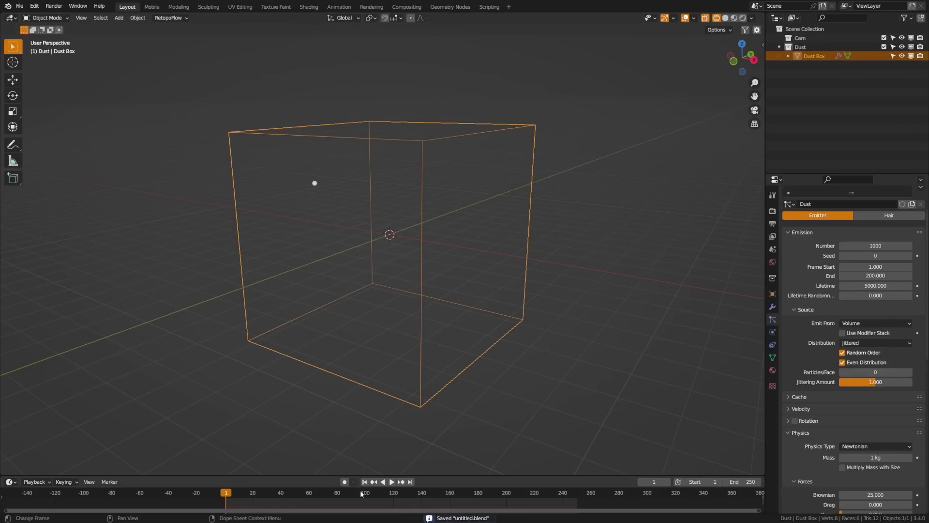
pyautogui.click(392, 482)
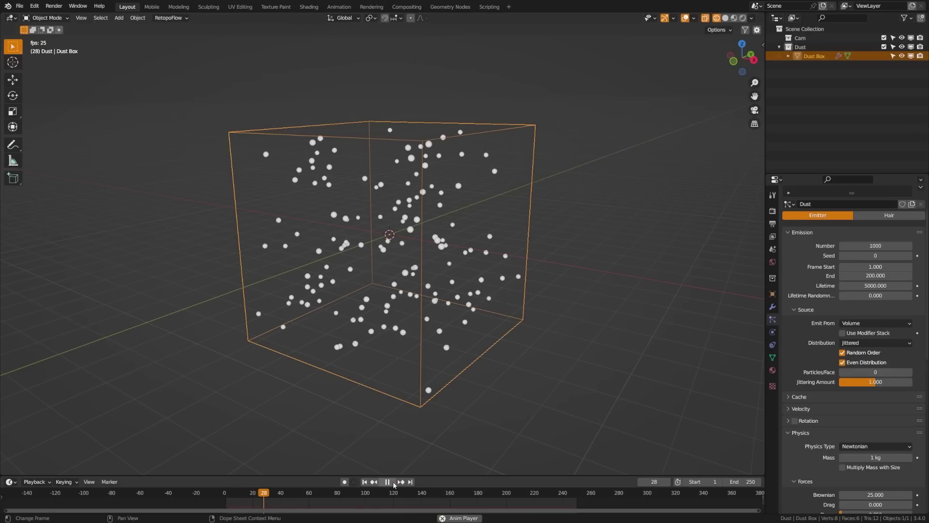
pyautogui.click(387, 482)
pyautogui.click(365, 482)
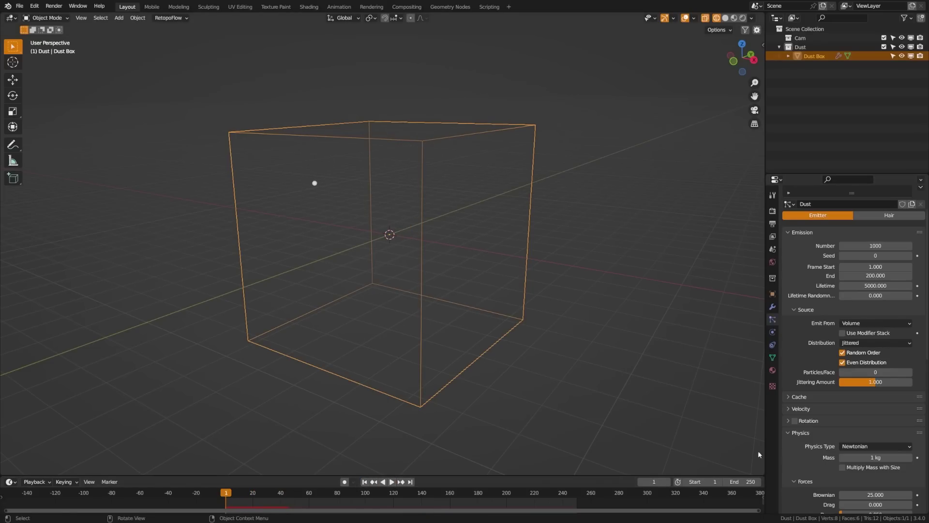
# Step: Set the emission Frame Start to -100 and End to 0
pyautogui.click(875, 266)
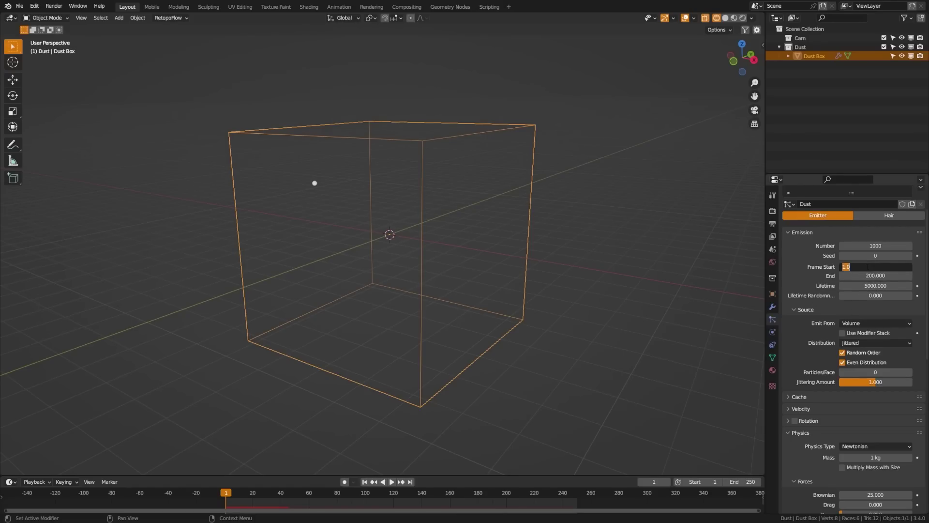
pyautogui.press('Return')
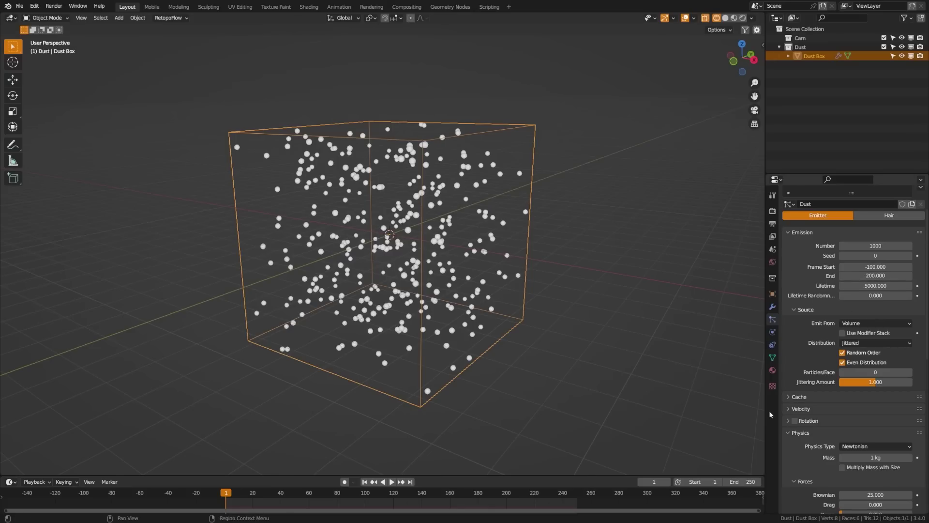
pyautogui.click(878, 275)
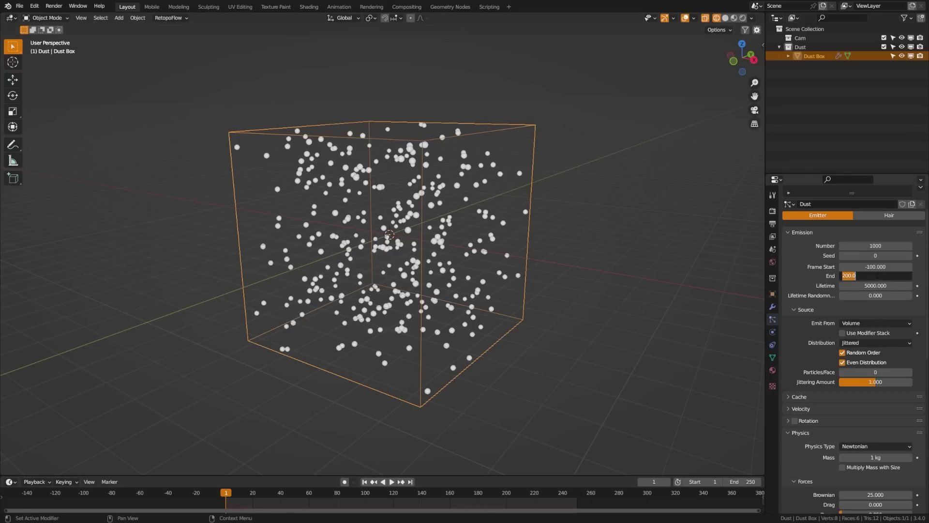
pyautogui.press('Return')
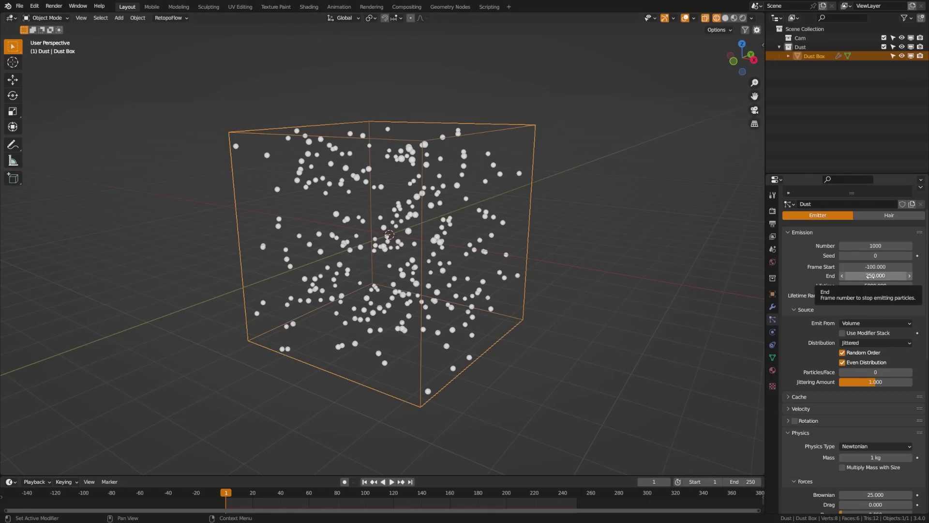
pyautogui.click(877, 276)
pyautogui.write('0')
pyautogui.press('Return')
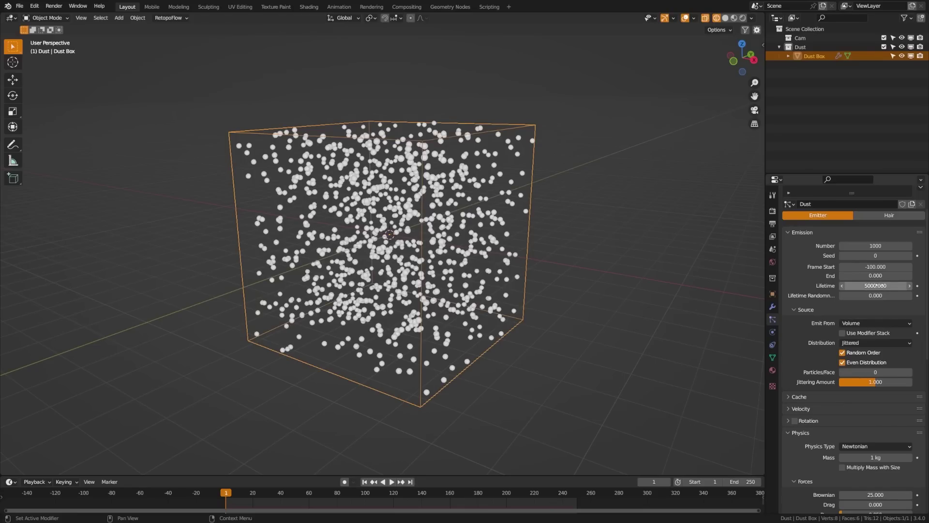
# Step: Play the dust simulation from the start, orbiting inside the particle cloud, then stop
pyautogui.click(365, 482)
pyautogui.click(393, 483)
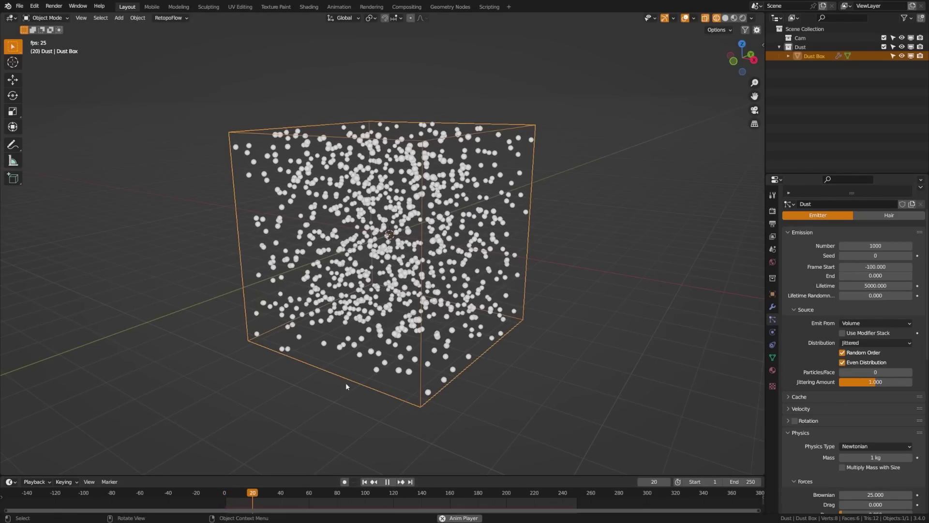
pyautogui.moveTo(345, 382); pyautogui.dragTo(412, 387, button='middle')
pyautogui.scroll(5, 400, 355)
pyautogui.scroll(5, 400, 357)
pyautogui.moveTo(426, 353); pyautogui.dragTo(611, 412, button='middle')
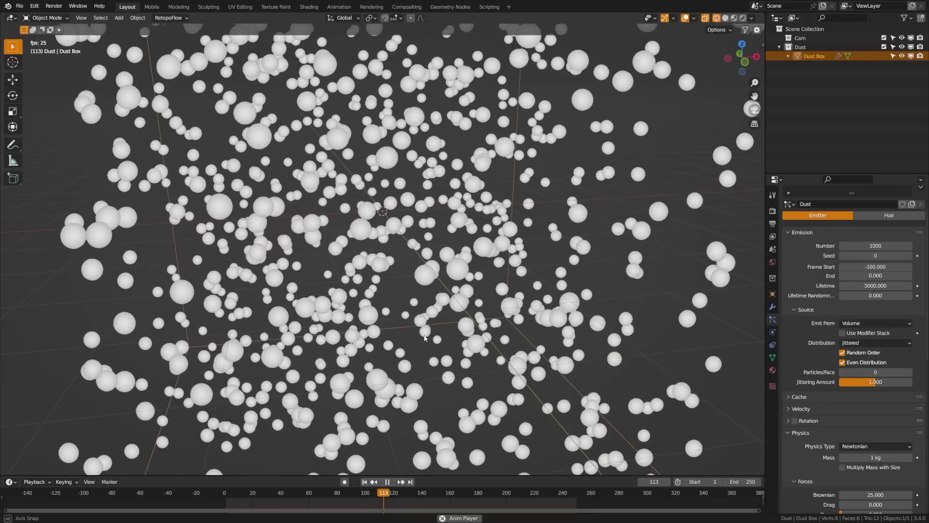
pyautogui.press('space')
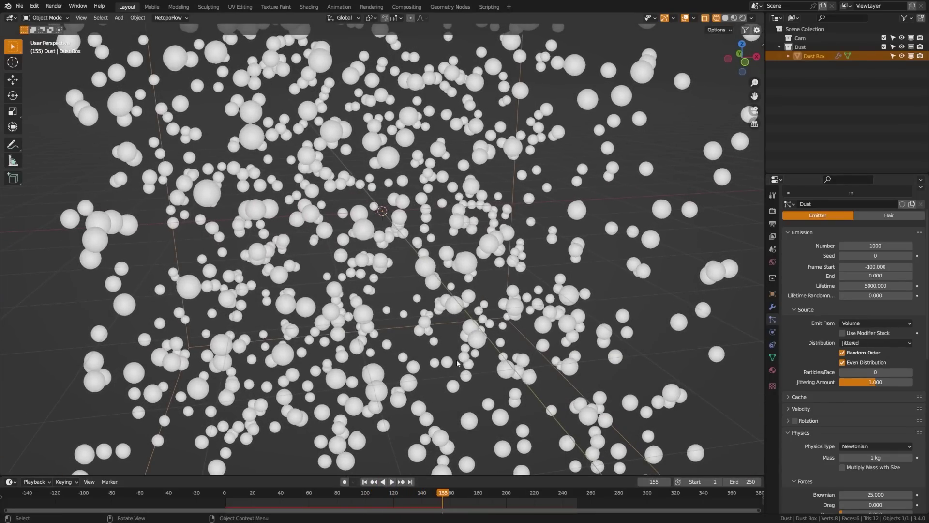
pyautogui.scroll(-5, 873, 415)
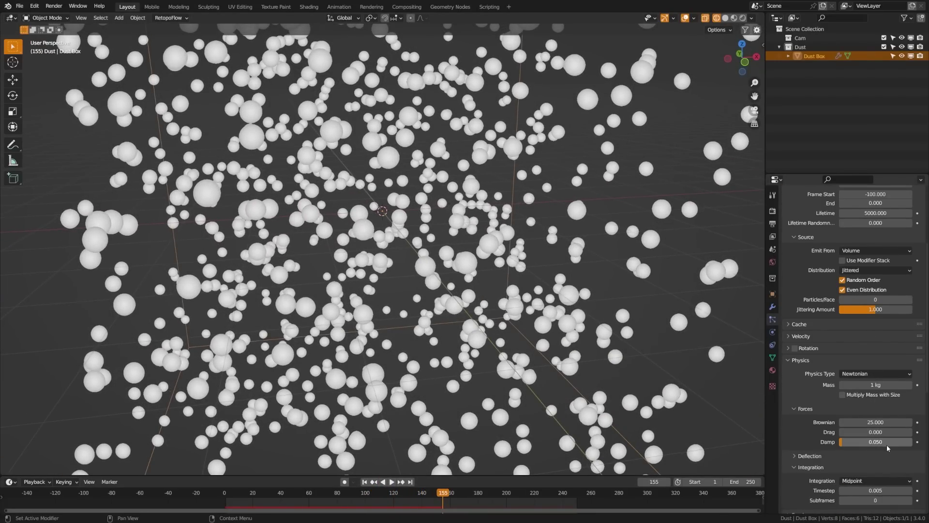
pyautogui.scroll(-6, 884, 447)
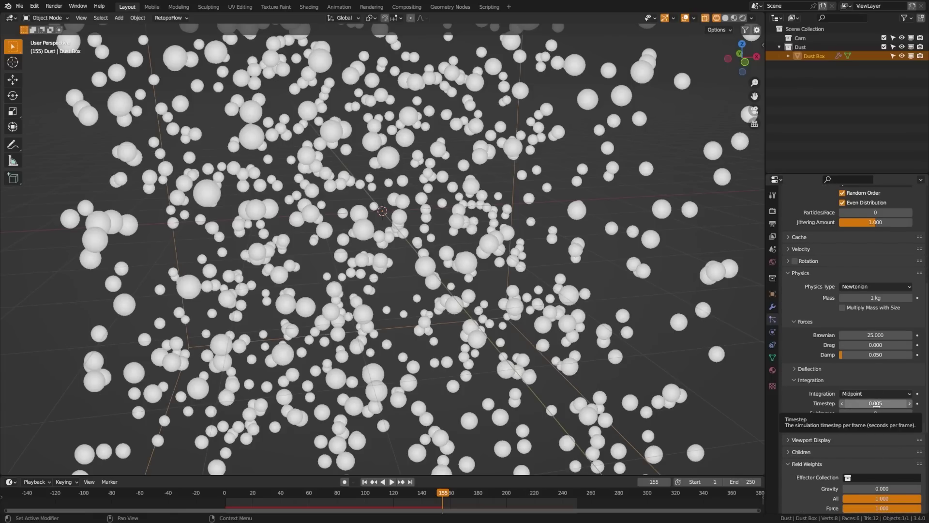
pyautogui.scroll(-3, 610, 351)
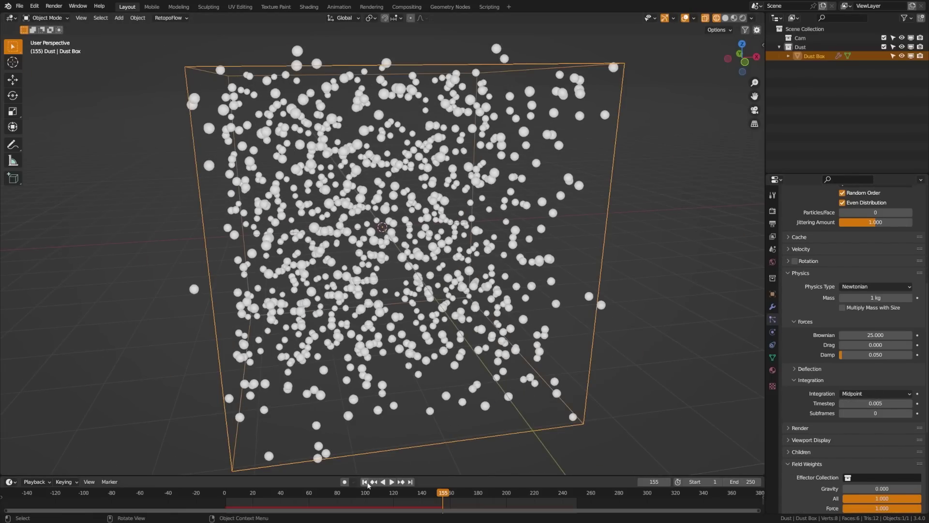
# Step: Replay the simulation from frame 1 and stop it at frame 67
pyautogui.click(365, 482)
pyautogui.click(392, 482)
pyautogui.moveTo(438, 421); pyautogui.dragTo(392, 416, button='middle')
pyautogui.click(387, 481)
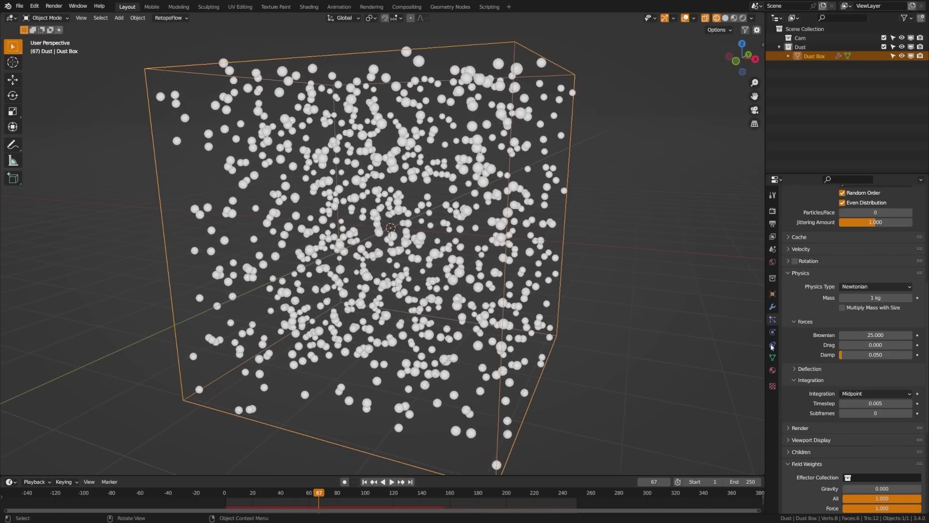
pyautogui.scroll(6, 871, 208)
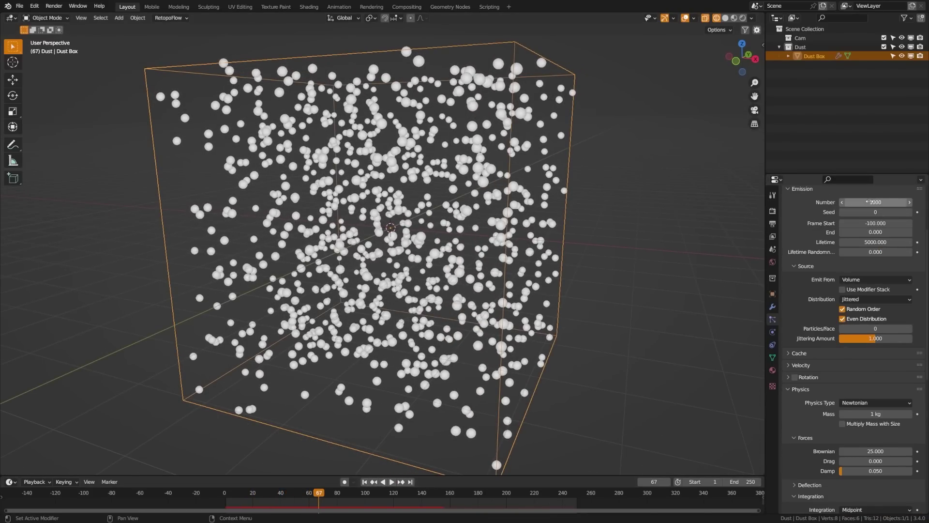
# Step: Set the Emission Number to 500 particles and orbit around the sparser Dust Box
pyautogui.click(871, 202)
pyautogui.write('500')
pyautogui.press('Return')
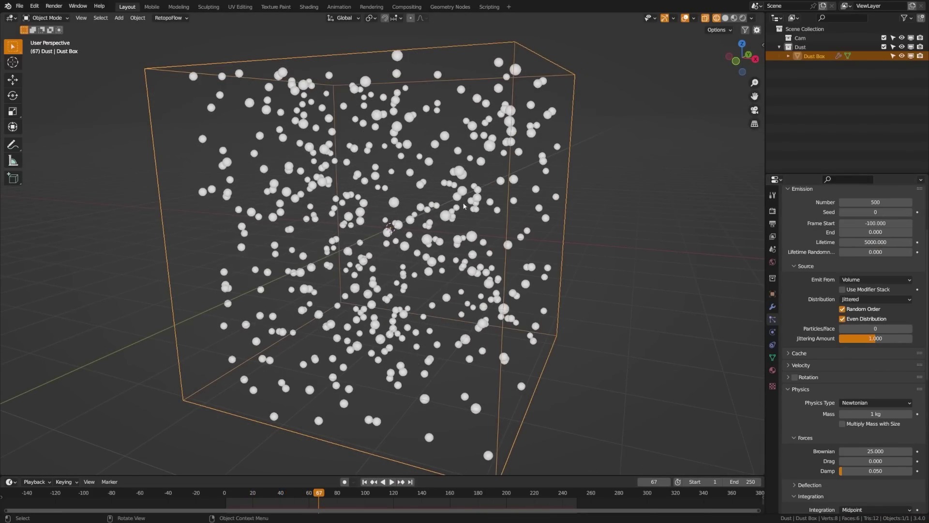
pyautogui.moveTo(383, 206); pyautogui.dragTo(346, 213, button='middle')
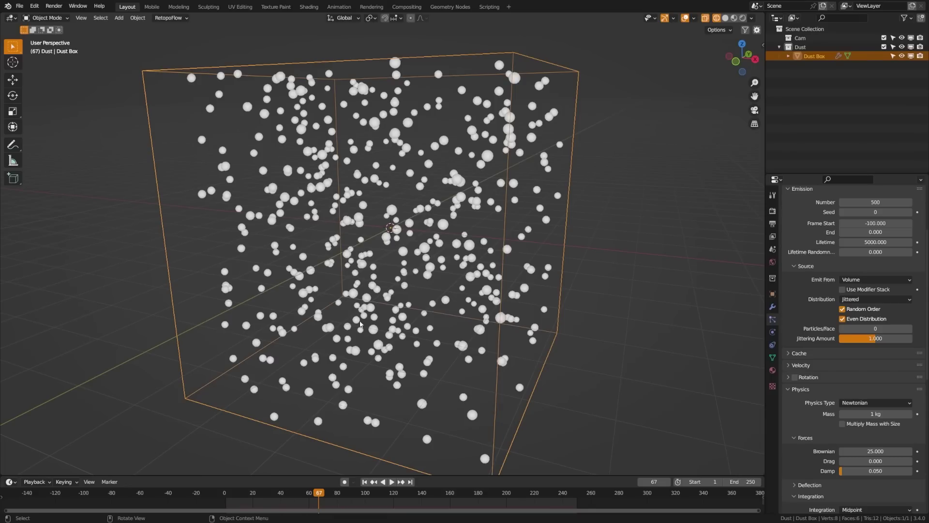
pyautogui.moveTo(212, 319); pyautogui.dragTo(421, 353, button='middle')
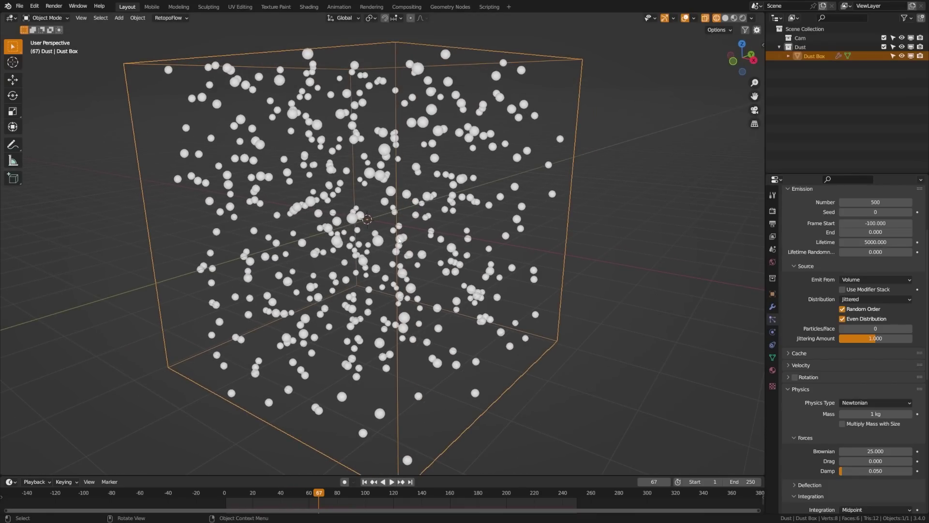
pyautogui.moveTo(399, 240); pyautogui.dragTo(373, 250, button='middle')
# Step: Add an icosphere at the scene centre with 1 subdivision
pyautogui.hotkey('shift', 'a')
pyautogui.moveTo(370, 251)
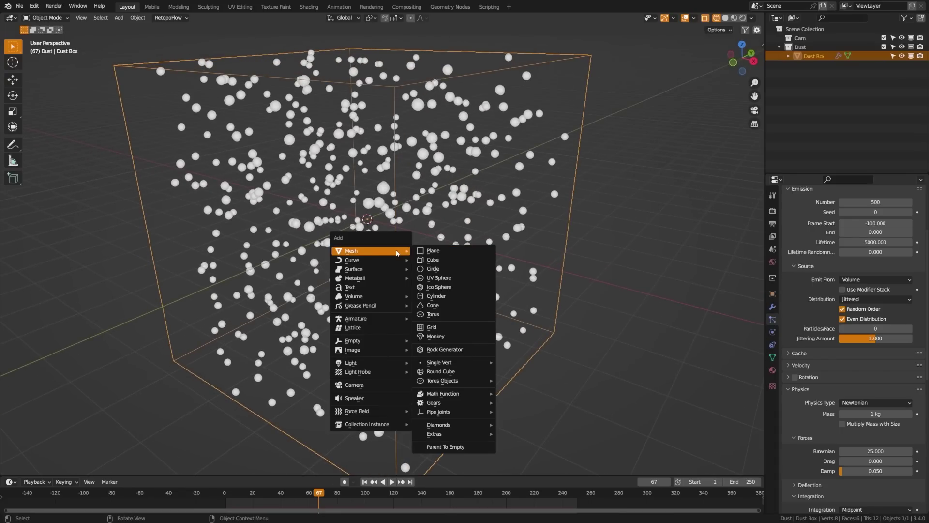
pyautogui.click(451, 289)
pyautogui.click(75, 468)
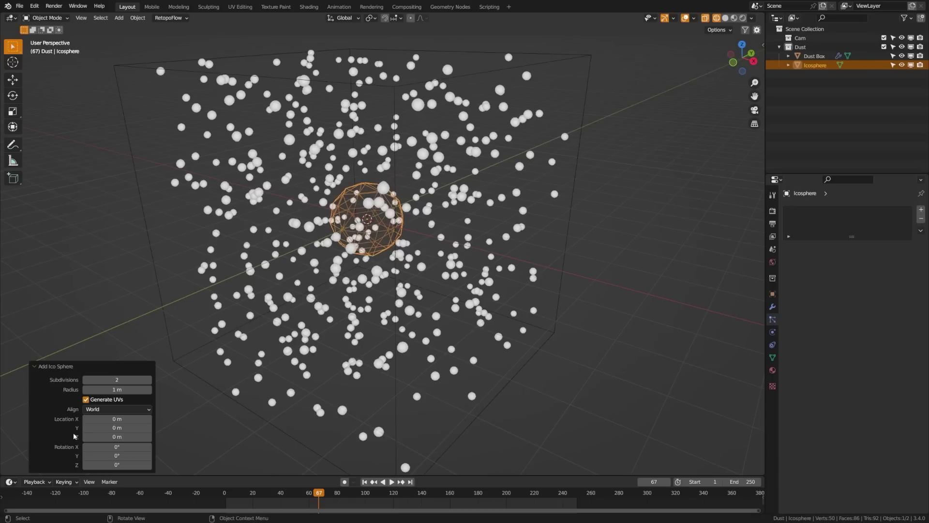
pyautogui.click(117, 379)
pyautogui.write('1')
pyautogui.press('Return')
# Step: Preview the scene in Rendered shading around the icosphere, then save as untitled.blend
pyautogui.moveTo(383, 257); pyautogui.dragTo(383, 227, button='middle')
pyautogui.scroll(3, 384, 227)
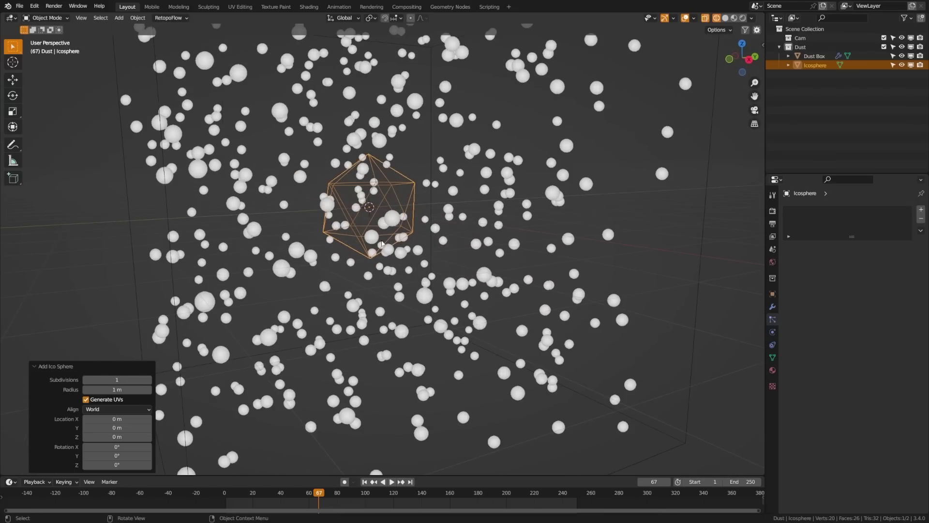
pyautogui.press('z')
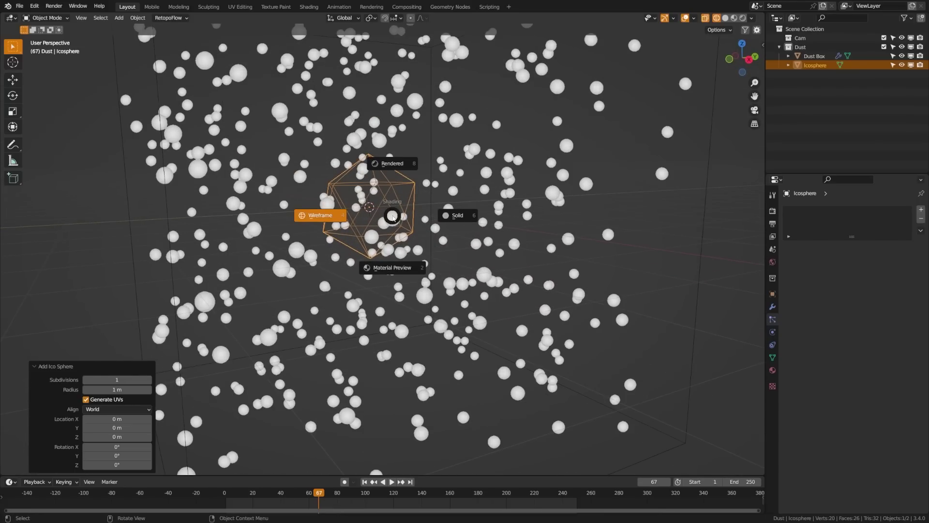
pyautogui.click(394, 167)
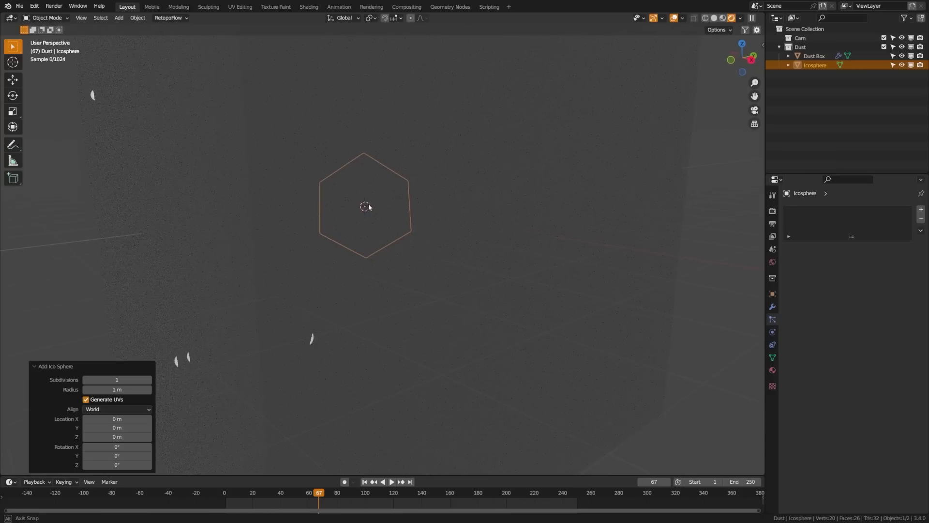
pyautogui.scroll(-3, 375, 221)
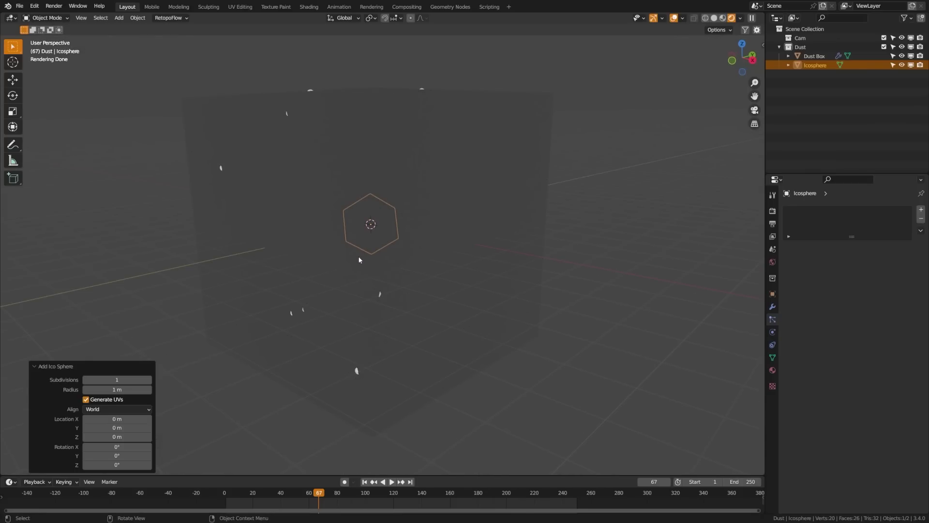
pyautogui.moveTo(358, 259); pyautogui.dragTo(380, 291, button='middle')
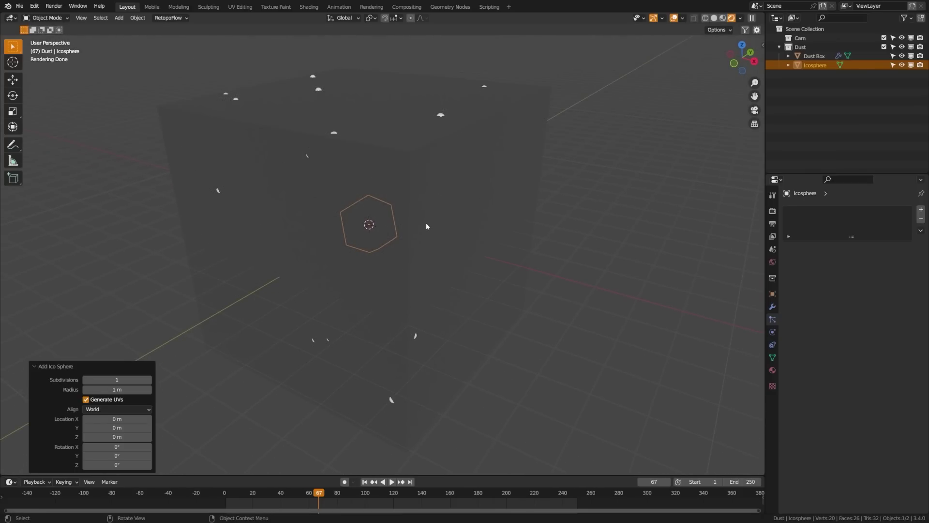
pyautogui.moveTo(426, 222); pyautogui.dragTo(414, 234, button='middle')
pyautogui.hotkey('ctrl', 's')
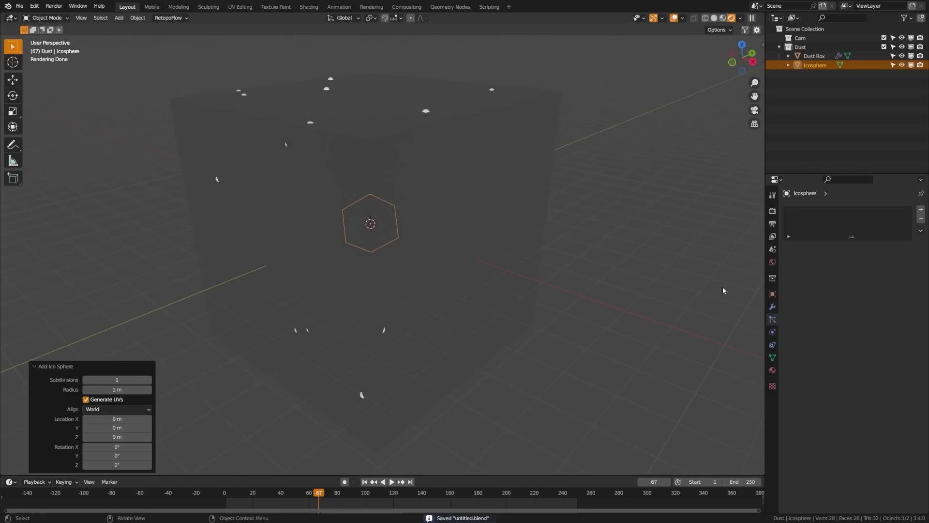
# Step: Turn off Show Emitter in the Dust Box's particle Render settings
pyautogui.click(482, 249)
pyautogui.scroll(-8, 803, 379)
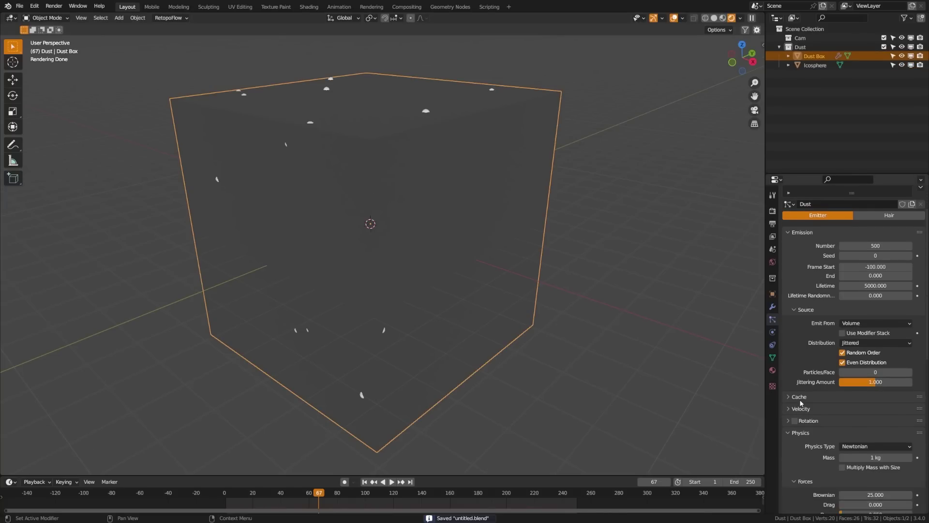
pyautogui.scroll(-2, 822, 409)
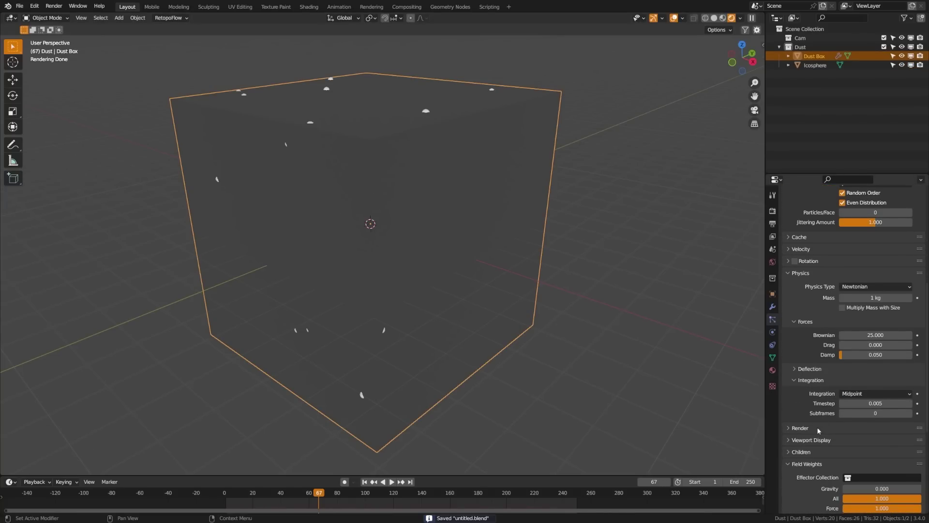
pyautogui.click(817, 427)
pyautogui.scroll(-4, 818, 427)
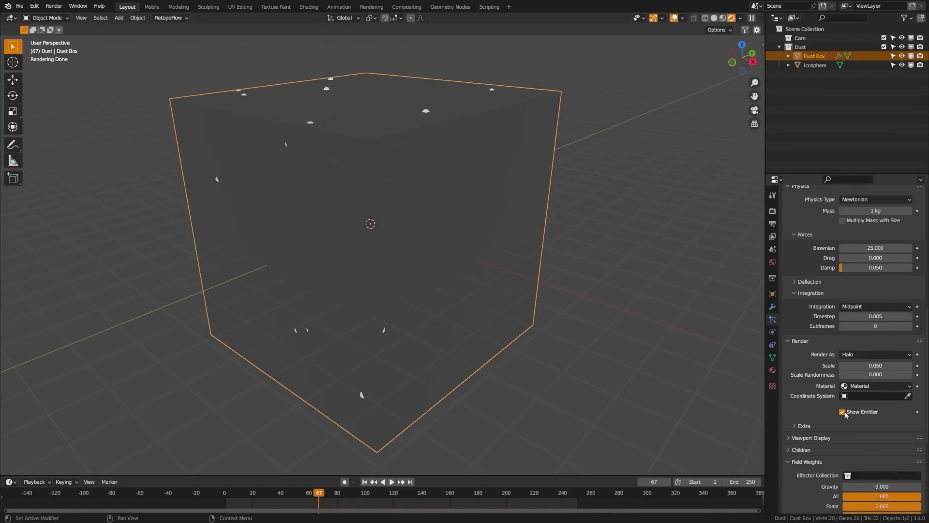
pyautogui.click(842, 411)
# Step: Hide the emitter in the particle Viewport Display settings too, revealing the dust spheres
pyautogui.click(818, 438)
pyautogui.scroll(-3, 825, 443)
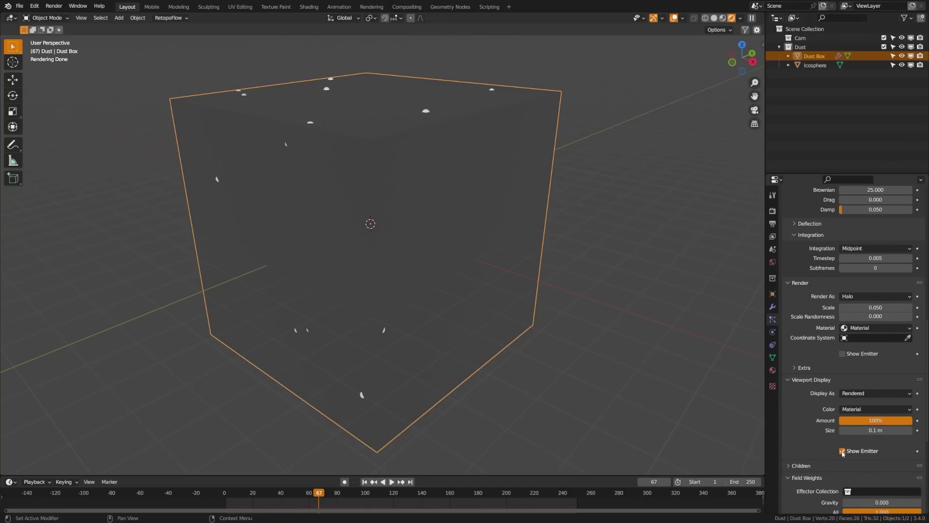
pyautogui.click(843, 450)
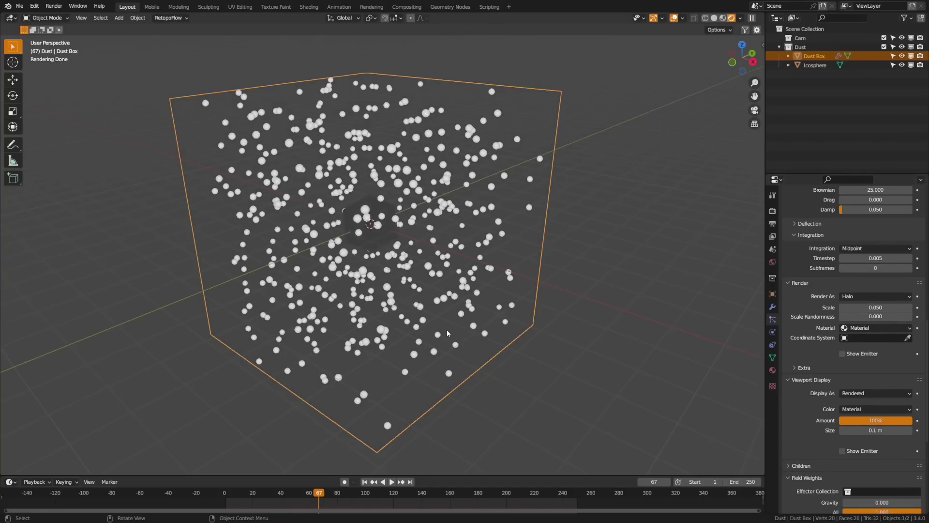
pyautogui.moveTo(447, 333); pyautogui.dragTo(334, 215, button='middle')
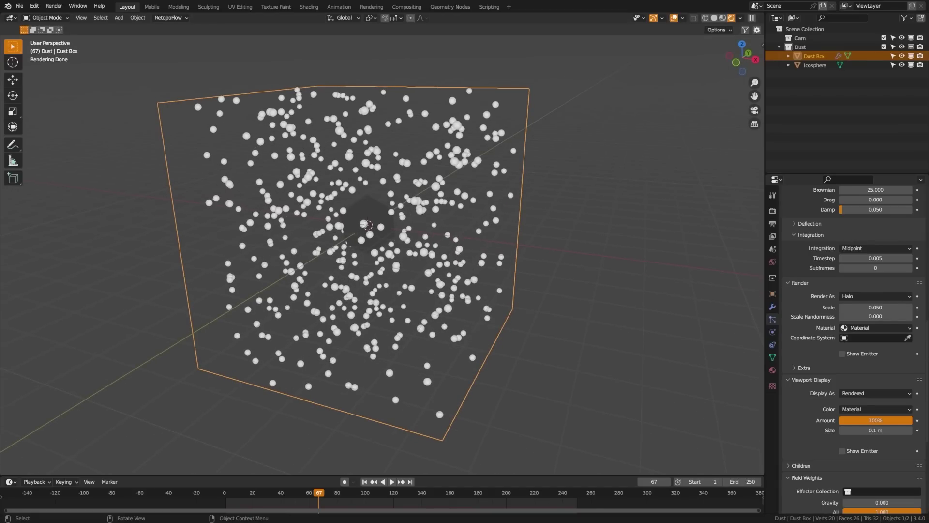
pyautogui.moveTo(368, 227)
pyautogui.mouseDown(button='middle')
pyautogui.moveTo(385, 228)
pyautogui.moveTo(365, 241)
pyautogui.mouseUp(button='middle')
pyautogui.moveTo(428, 261); pyautogui.dragTo(401, 264, button='middle')
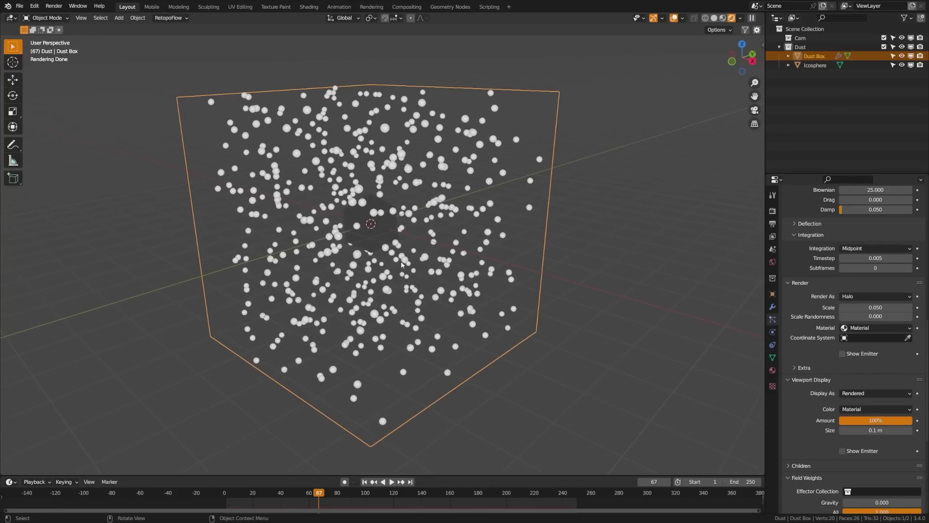
# Step: Rename the Icosphere to 'Dust Particle' and collapse the particle Source settings
pyautogui.doubleClick(816, 65)
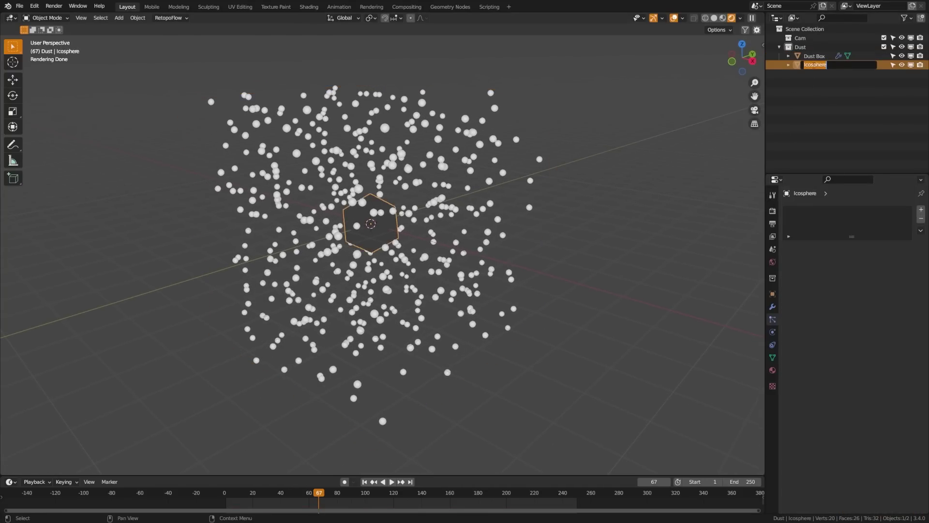
pyautogui.write('Du')
pyautogui.write('st Particle')
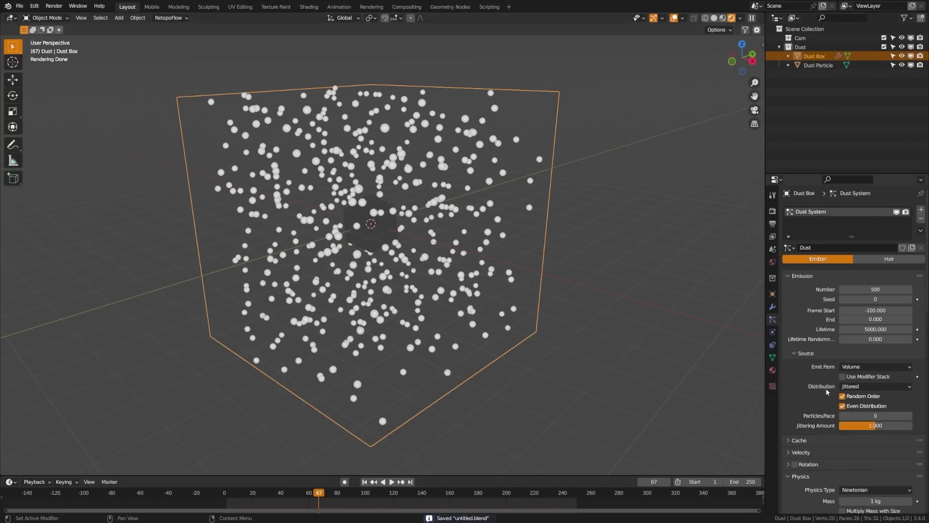
pyautogui.click(853, 367)
pyautogui.click(879, 353)
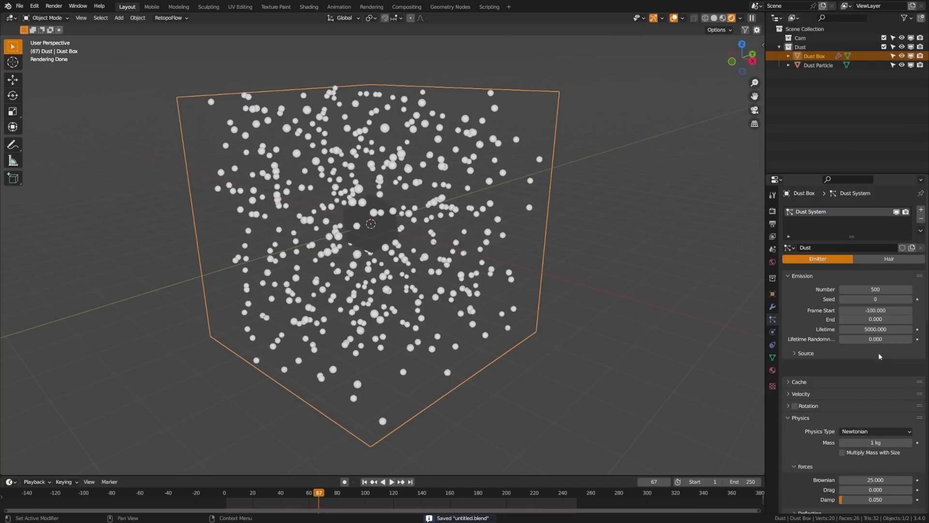
pyautogui.scroll(-7, 814, 370)
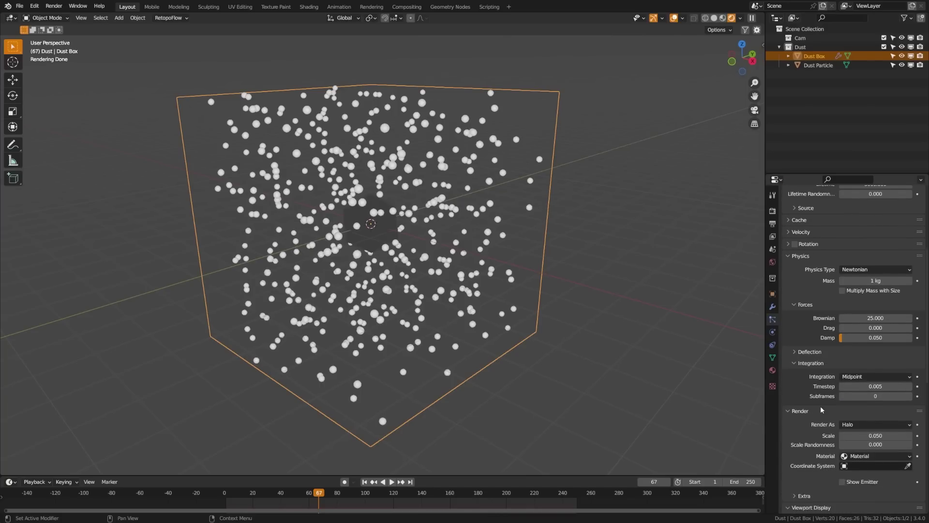
# Step: Render the particles as Object with Dust Particle as the instance object, then save
pyautogui.click(855, 425)
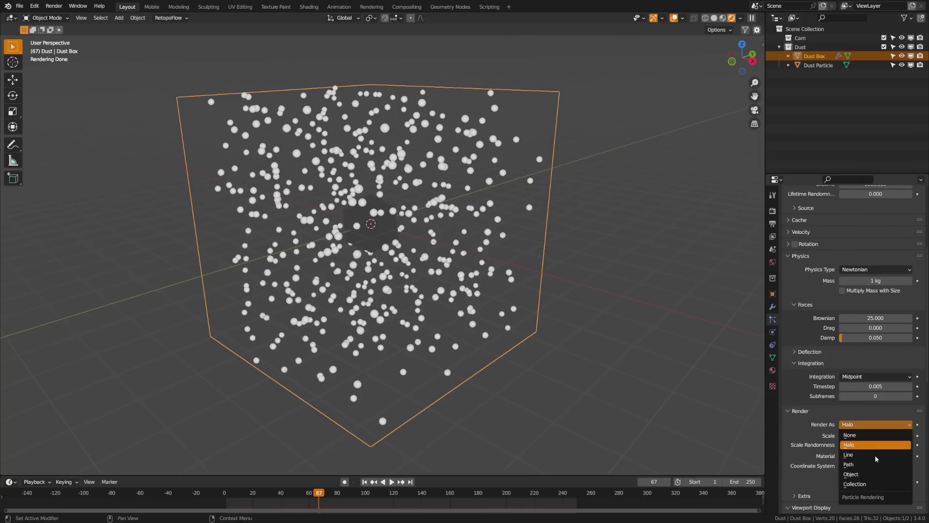
pyautogui.click(875, 475)
pyautogui.click(876, 491)
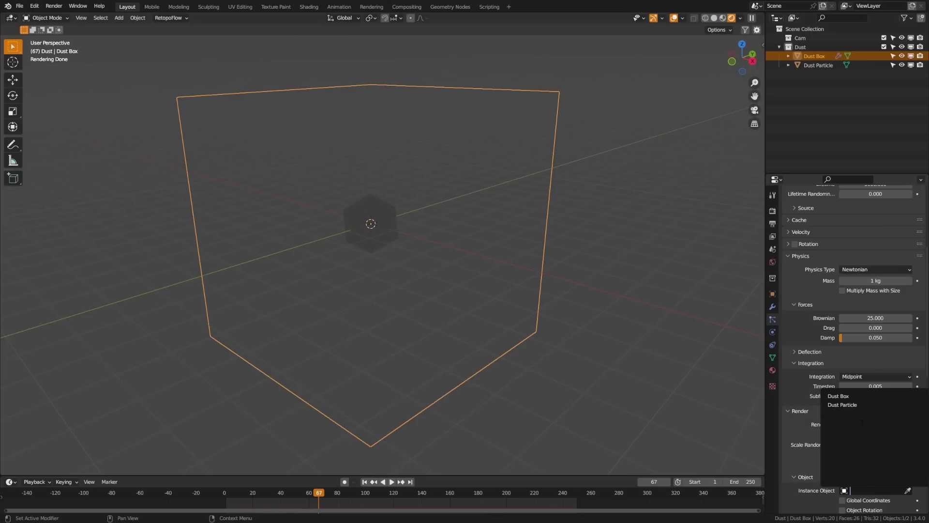
pyautogui.click(862, 405)
pyautogui.hotkey('alt', 'a')
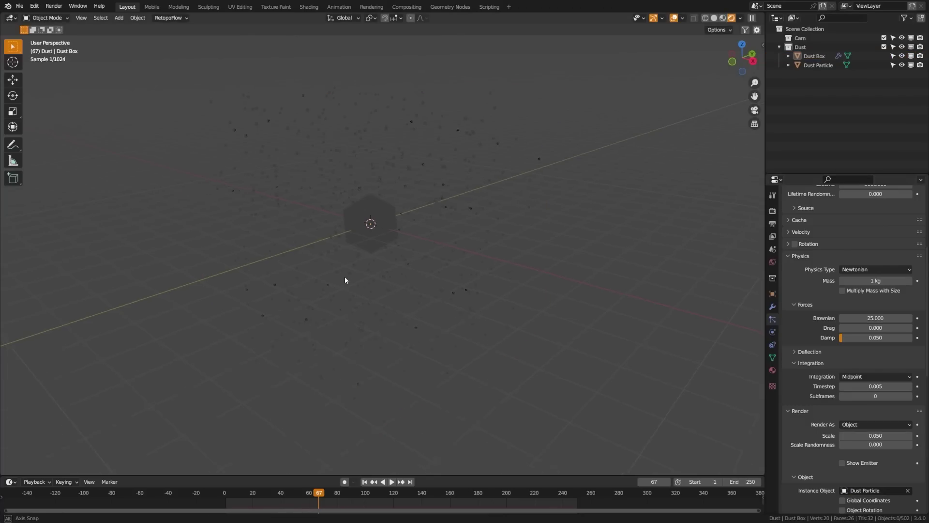
pyautogui.moveTo(345, 280)
pyautogui.mouseDown(button='middle')
pyautogui.moveTo(368, 272)
pyautogui.moveTo(353, 271)
pyautogui.mouseUp(button='middle')
pyautogui.hotkey('ctrl', 's')
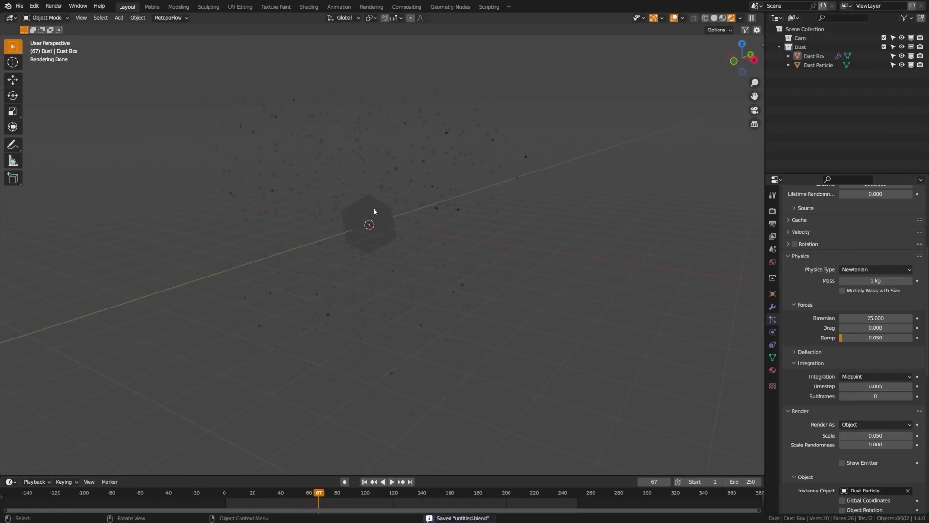
pyautogui.moveTo(439, 196); pyautogui.dragTo(384, 210, button='middle')
# Step: Select the Dust Particle object, toggle its viewport visibility off and on, and save
pyautogui.click(393, 219)
pyautogui.click(818, 64)
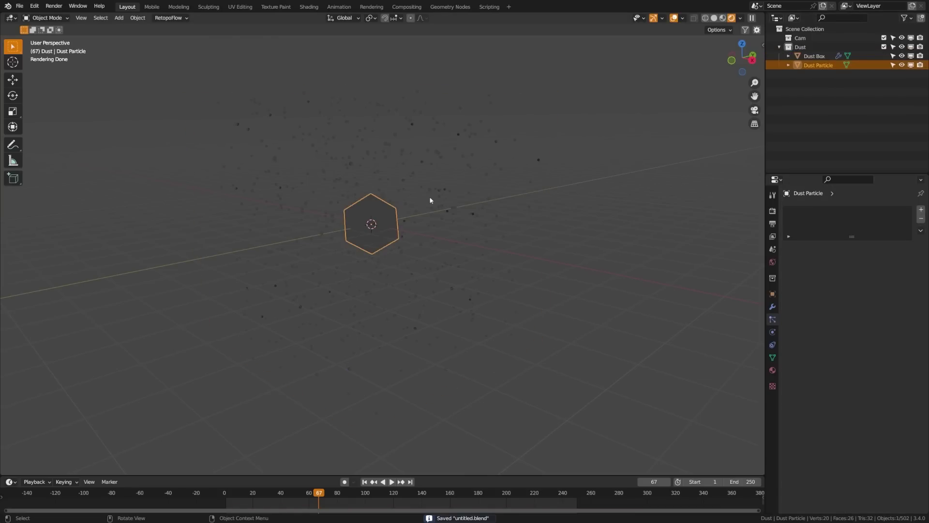
pyautogui.moveTo(341, 242); pyautogui.dragTo(436, 245, button='middle')
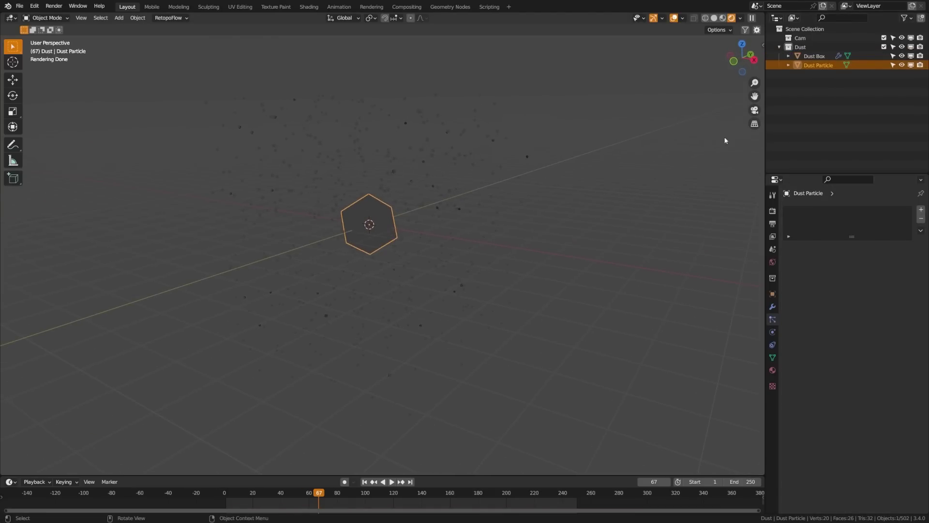
pyautogui.click(911, 65)
pyautogui.click(911, 64)
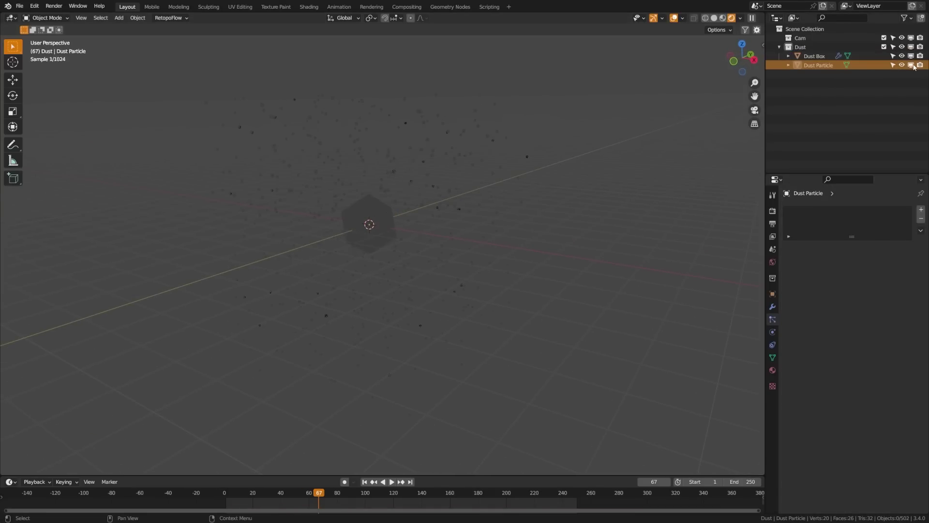
pyautogui.hotkey('ctrl', 's')
# Step: Create a new collection inside Dust named 'Dust Particle'
pyautogui.click(808, 48)
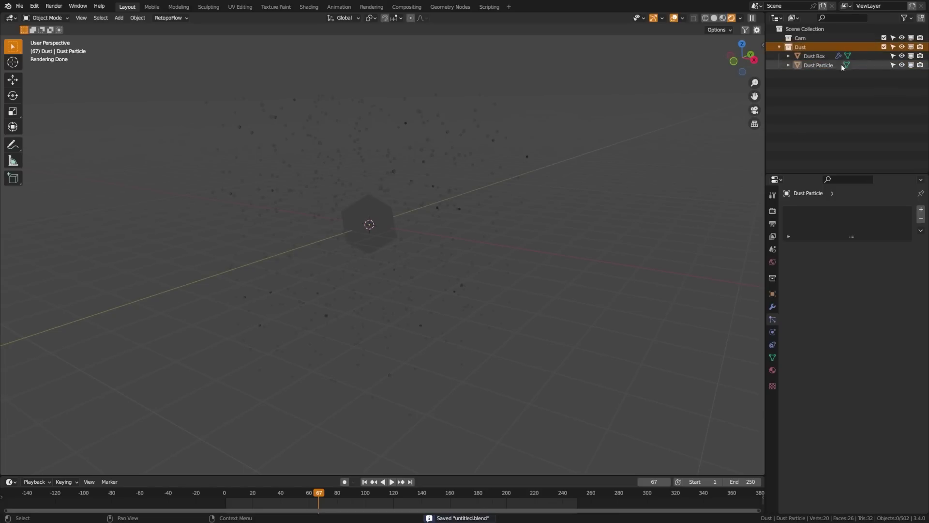
pyautogui.click(918, 20)
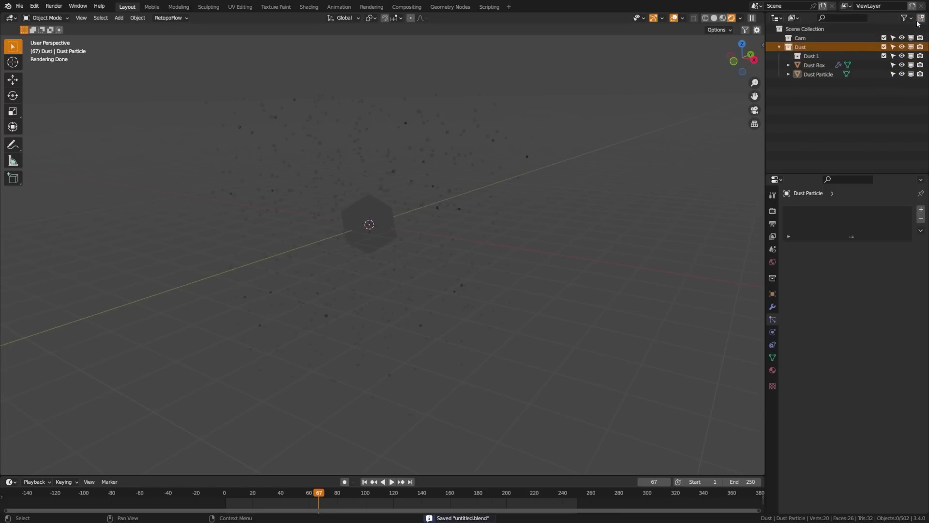
pyautogui.doubleClick(812, 56)
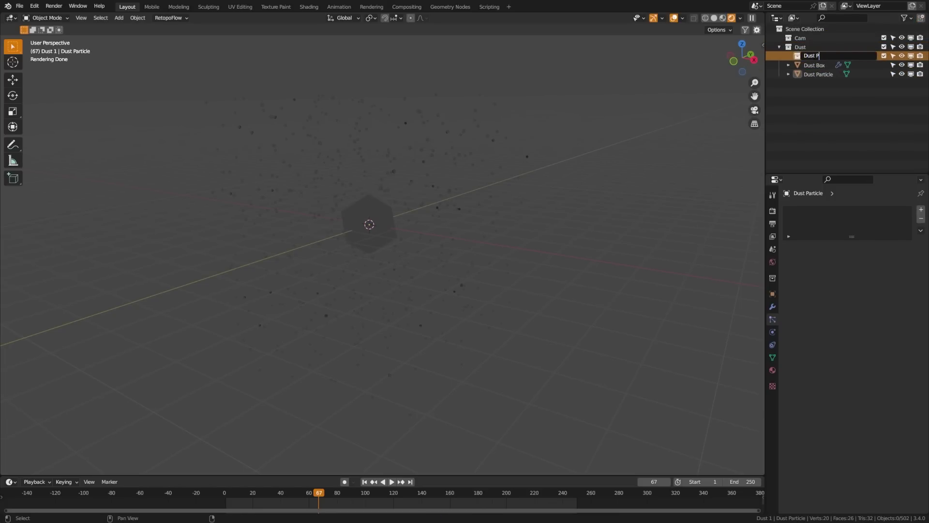
pyautogui.write('article')
pyautogui.press('Return')
# Step: Move the Dust Particle object into that collection, exclude the collection, and save
pyautogui.moveTo(814, 74); pyautogui.dragTo(823, 57)
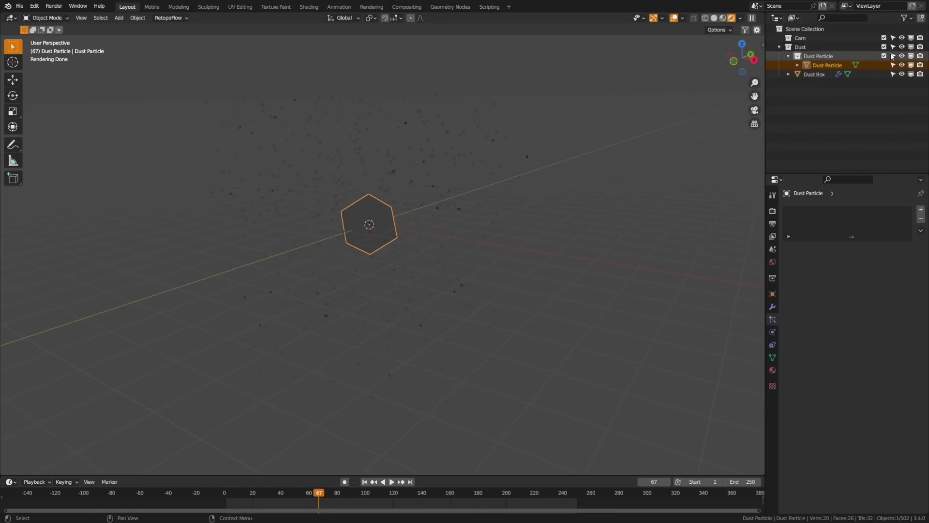
pyautogui.click(885, 56)
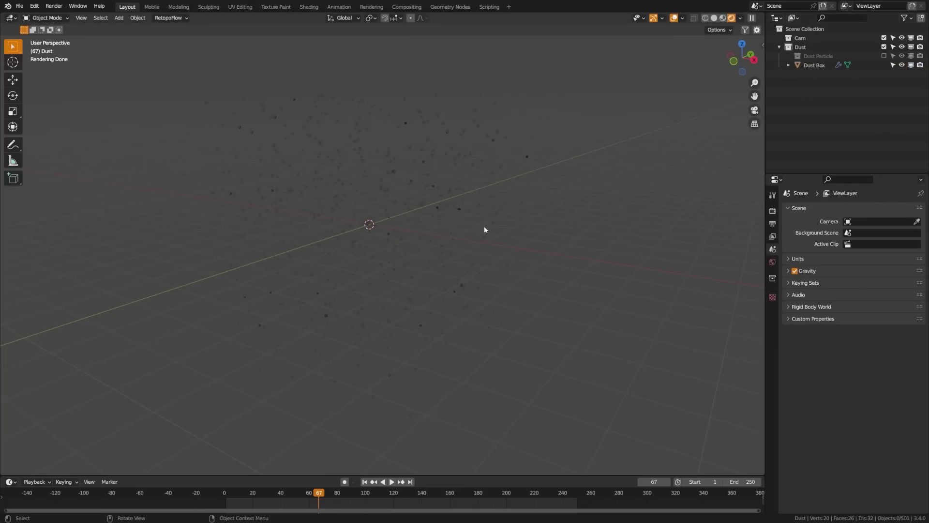
pyautogui.moveTo(484, 225); pyautogui.dragTo(416, 271, button='middle')
pyautogui.hotkey('ctrl', 's')
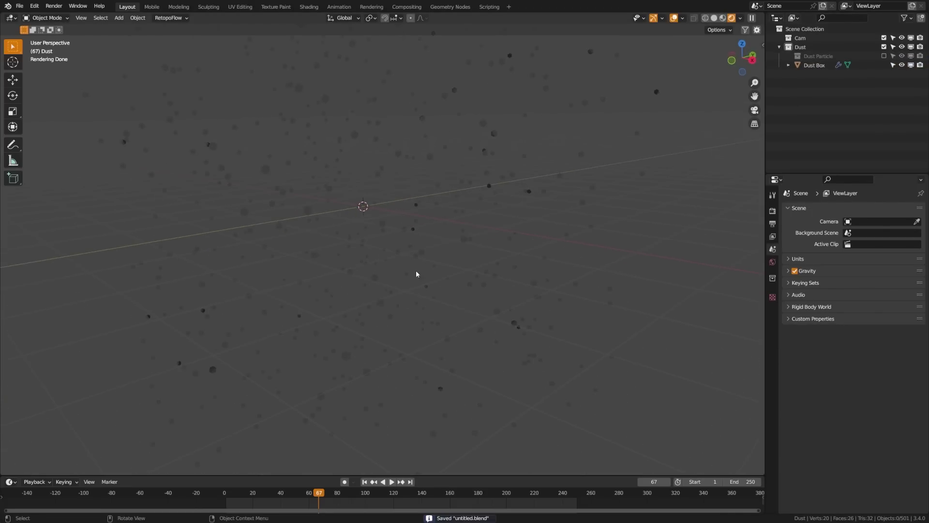
pyautogui.moveTo(350, 239); pyautogui.dragTo(465, 272, button='middle')
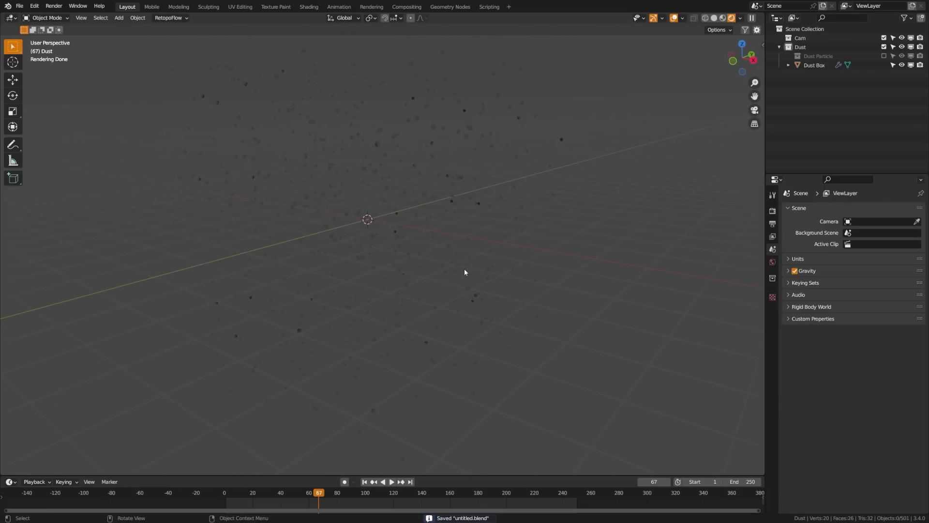
# Step: Select the Dust Box, orbit around it, and save the file
pyautogui.click(810, 68)
pyautogui.moveTo(411, 271); pyautogui.dragTo(431, 275, button='middle')
pyautogui.moveTo(355, 248)
pyautogui.mouseDown(button='middle')
pyautogui.moveTo(363, 234)
pyautogui.moveTo(359, 251)
pyautogui.moveTo(342, 249)
pyautogui.moveTo(365, 250)
pyautogui.mouseUp(button='middle')
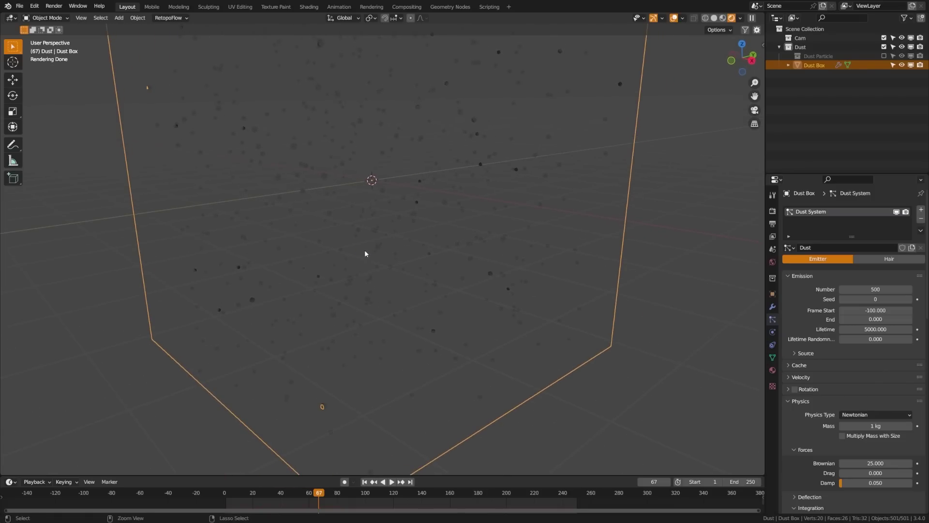
pyautogui.hotkey('ctrl', 's')
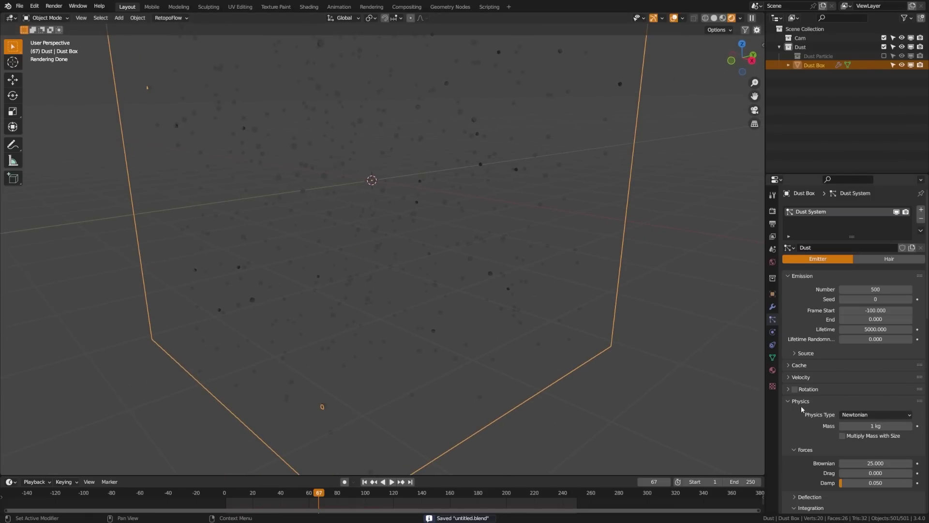
pyautogui.scroll(-5, 822, 440)
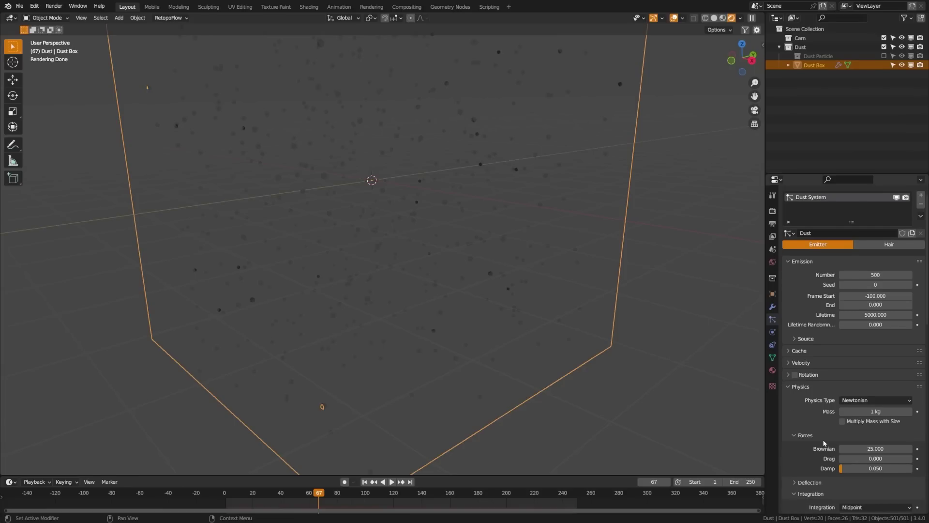
pyautogui.scroll(-6, 824, 443)
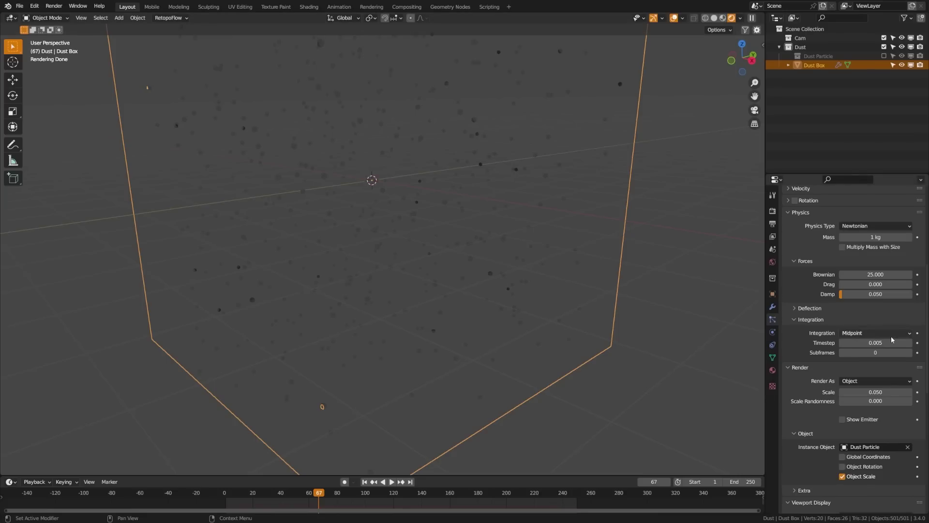
# Step: Set the particle render scale to 0.010, then deselect the Dust Box and save
pyautogui.click(891, 392)
pyautogui.click(891, 392)
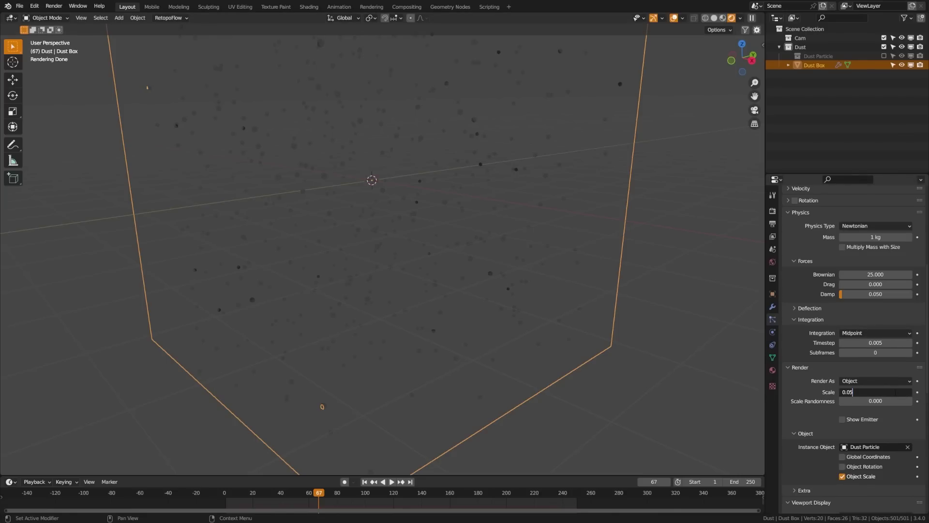
pyautogui.press('BackSpace')
pyautogui.write('1')
pyautogui.press('Return')
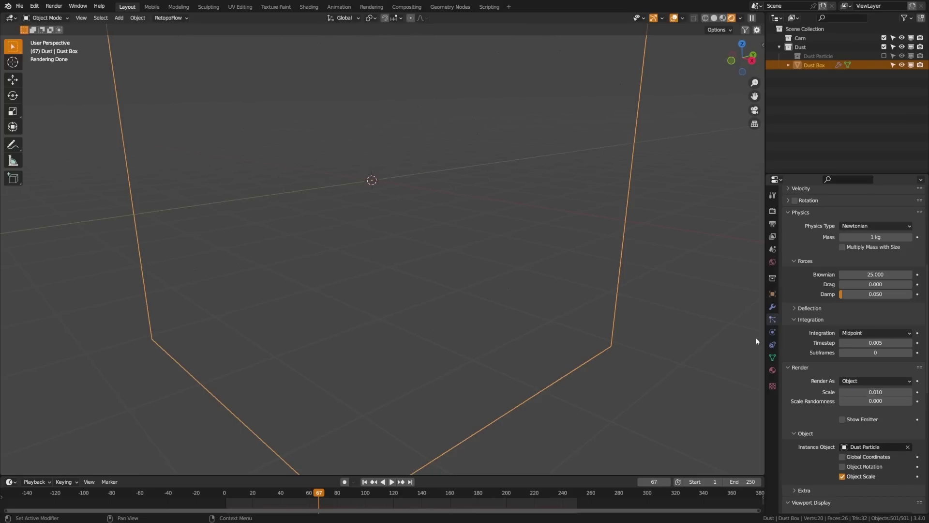
pyautogui.moveTo(424, 184); pyautogui.dragTo(415, 213, button='middle')
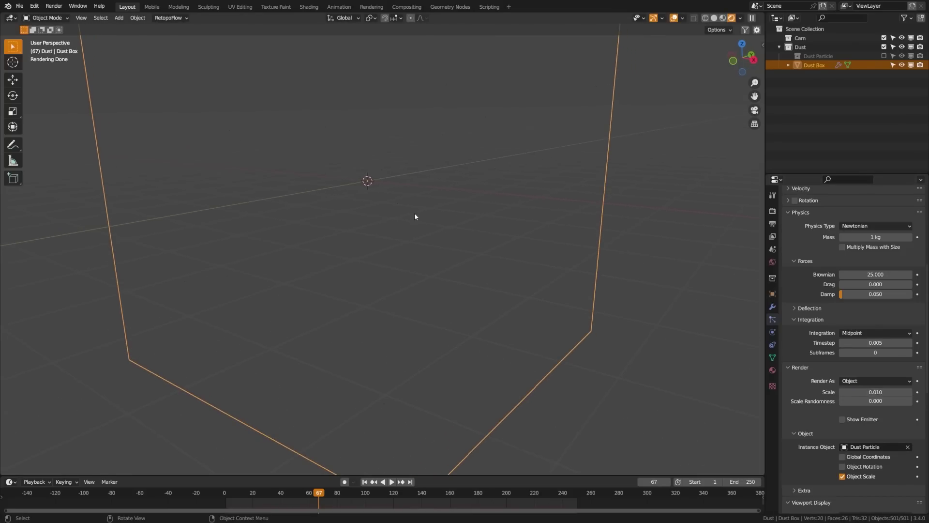
pyautogui.scroll(1, 415, 216)
pyautogui.click(503, 227)
pyautogui.hotkey('ctrl', 's')
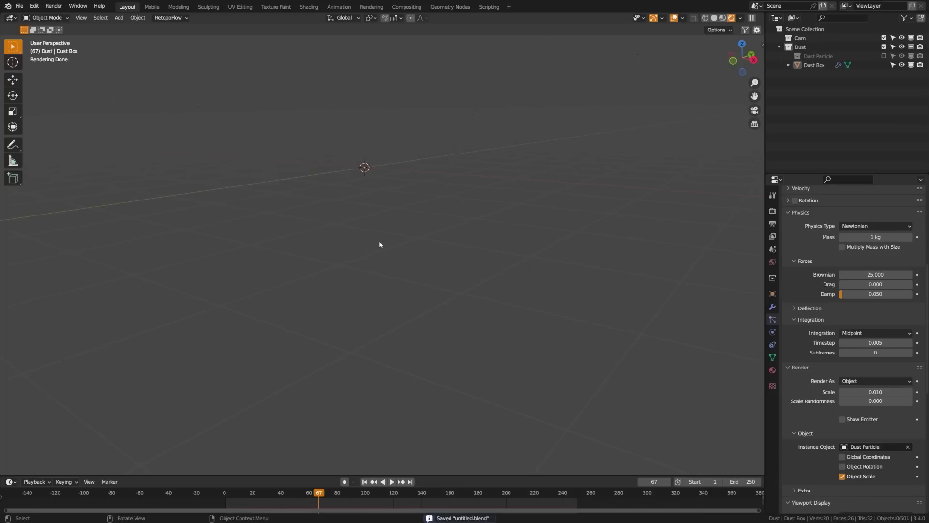
pyautogui.moveTo(282, 222); pyautogui.dragTo(331, 256, button='middle')
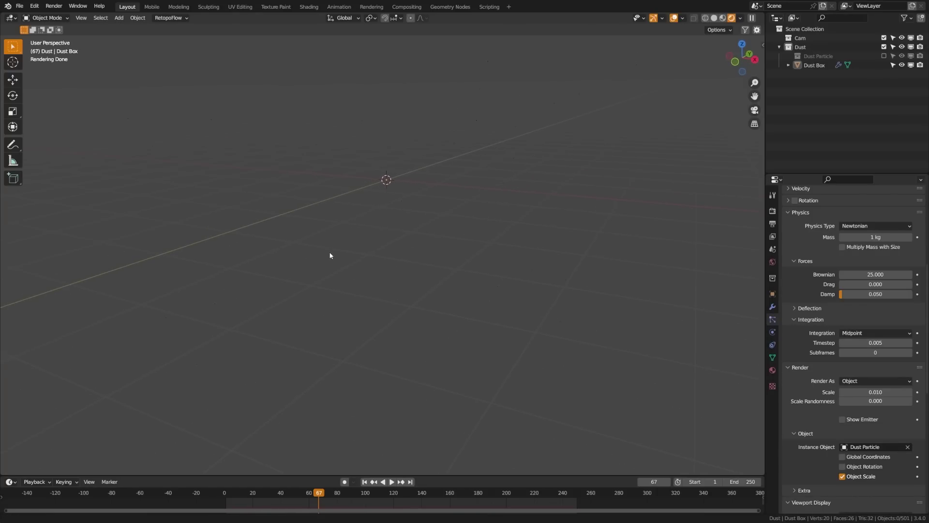
# Step: Turn off Scene World in the viewport shading options and save
pyautogui.click(738, 20)
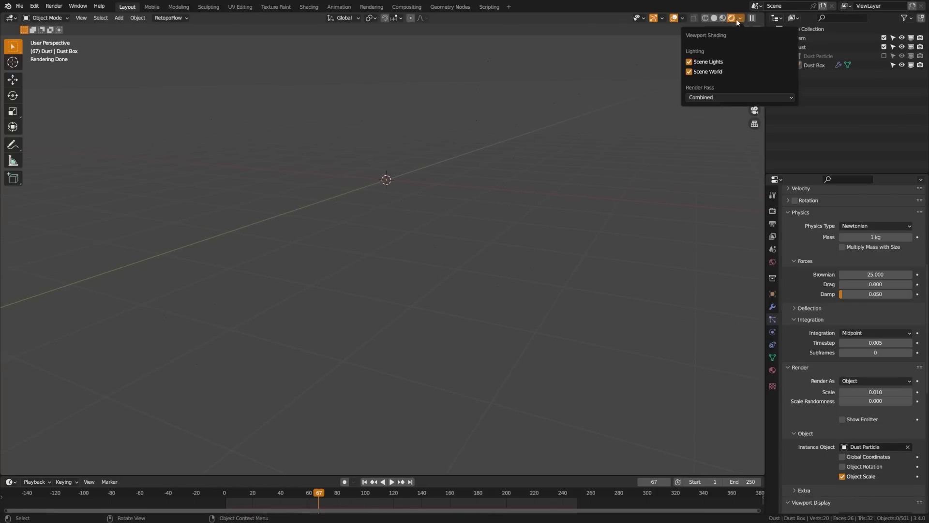
pyautogui.click(690, 73)
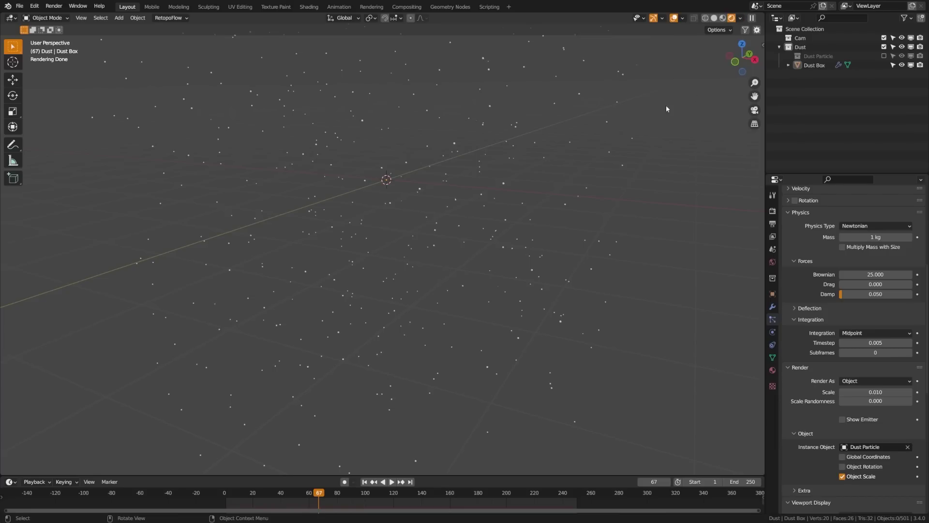
pyautogui.scroll(4, 485, 194)
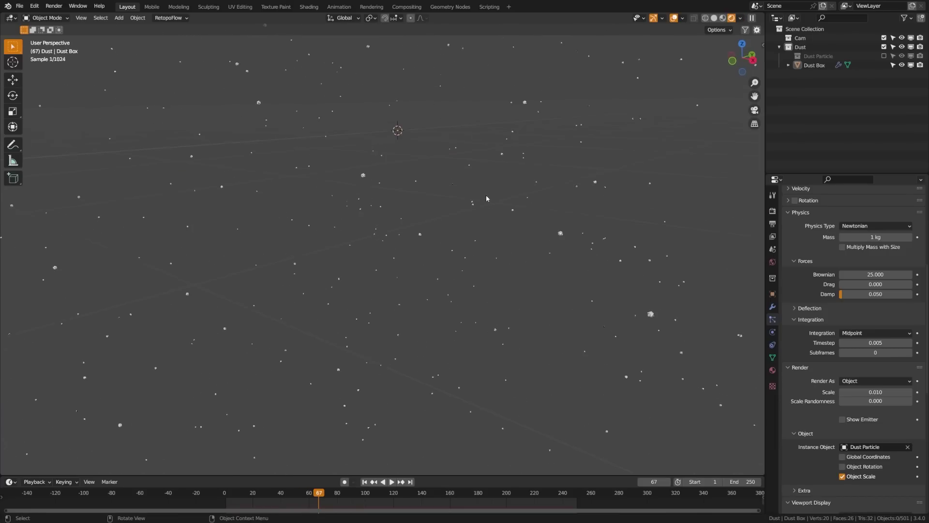
pyautogui.scroll(-4, 378, 200)
pyautogui.hotkey('ctrl', 's')
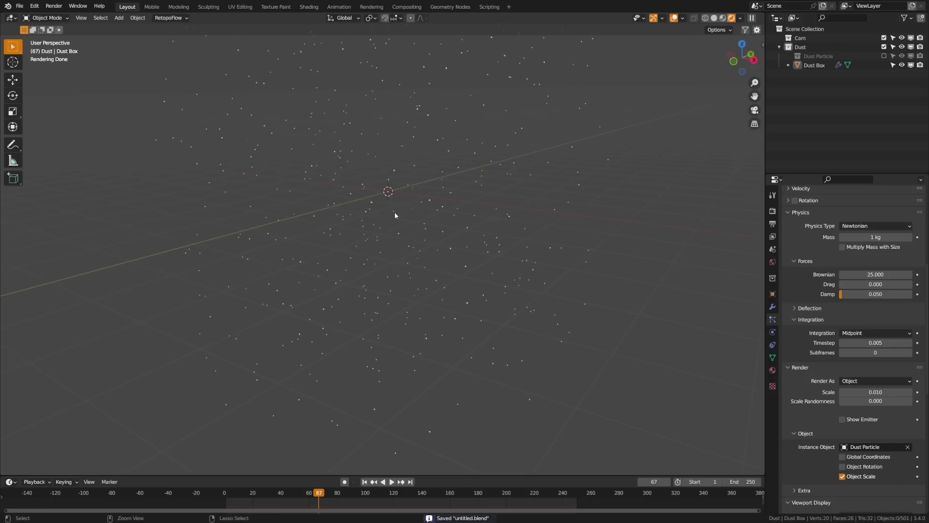
# Step: Frame the particles from a new angle and add a camera aligned to that view
pyautogui.moveTo(394, 212); pyautogui.dragTo(293, 227, button='middle')
pyautogui.moveTo(440, 258); pyautogui.dragTo(236, 277, button='middle')
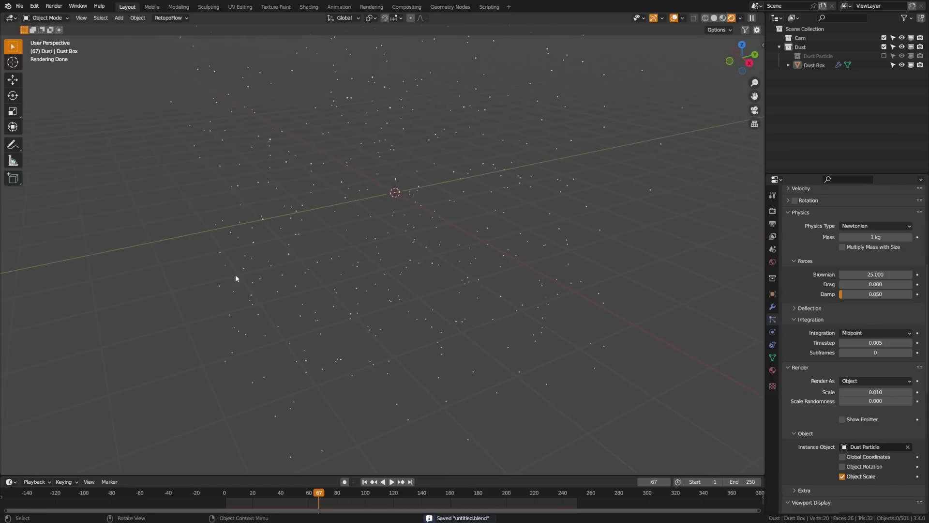
pyautogui.press('ctrl+alt+KP_0')
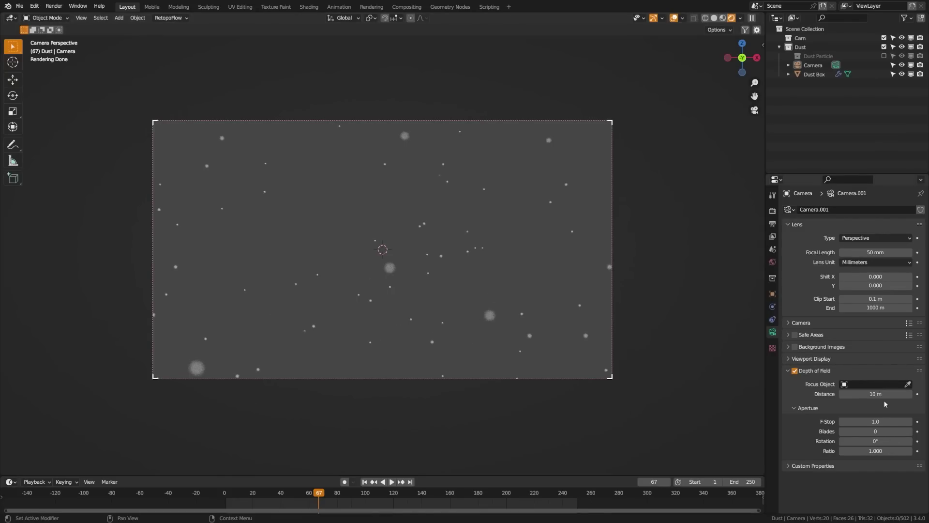
# Step: Set the camera's depth-of-field F-Stop to 0.5, save, and select the Dust Box
pyautogui.click(875, 421)
pyautogui.press('BackSpace')
pyautogui.write('0.5')
pyautogui.press('Return')
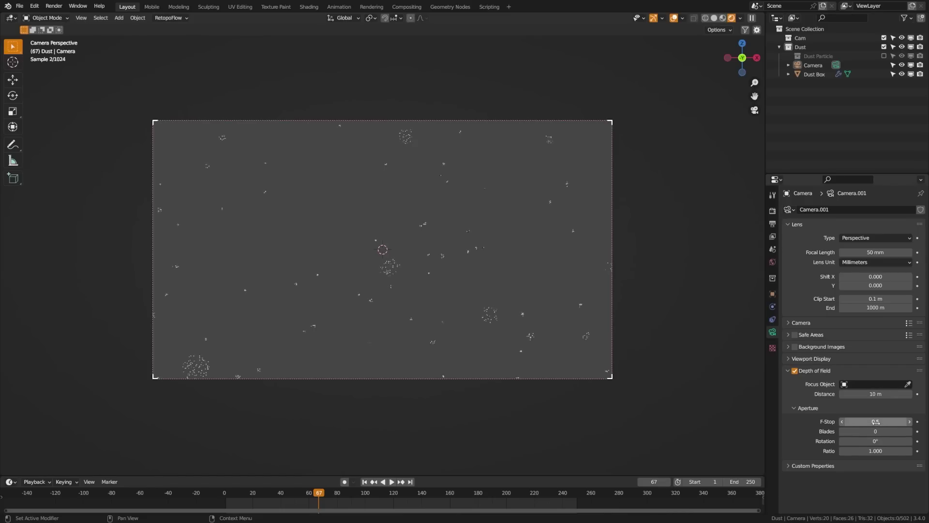
pyautogui.hotkey('ctrl', 's')
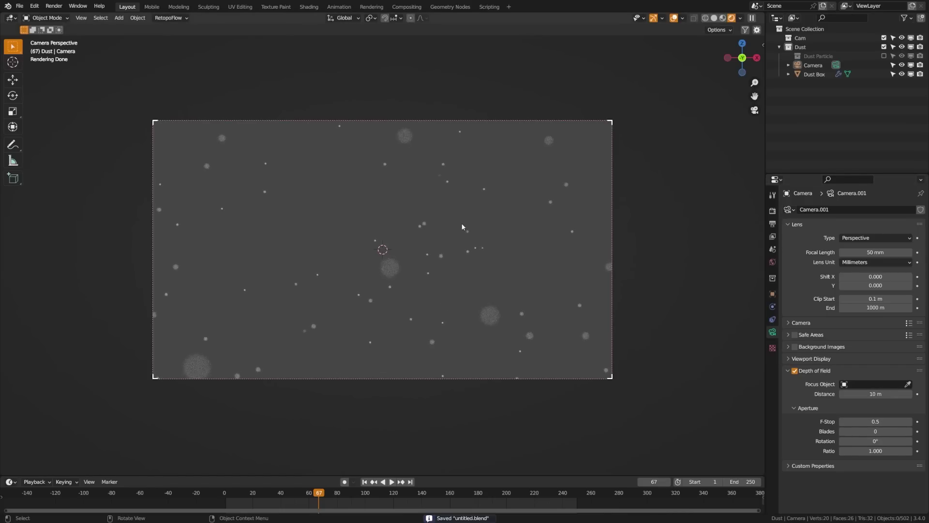
pyautogui.click(551, 276)
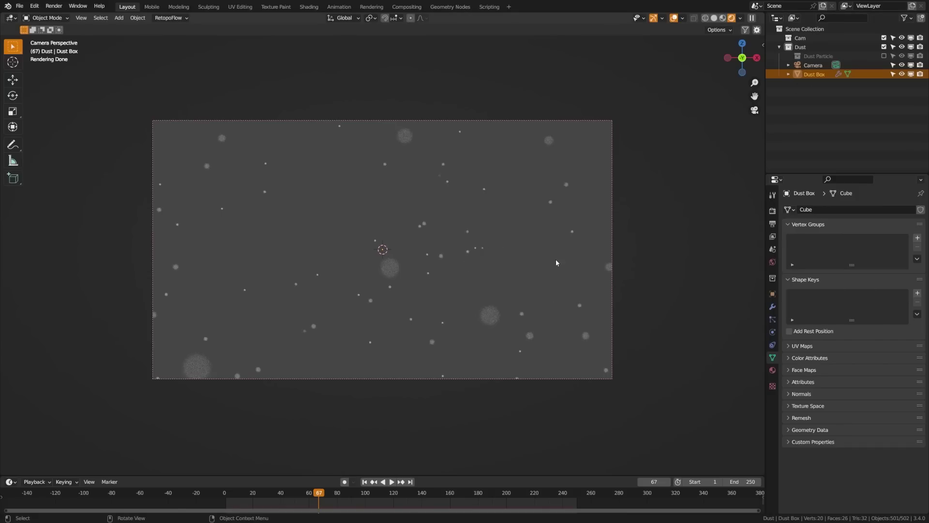
# Step: Limit the Dust Box's ray visibility to Camera only, save, and split the viewport side by side
pyautogui.click(773, 296)
pyautogui.scroll(-1, 818, 414)
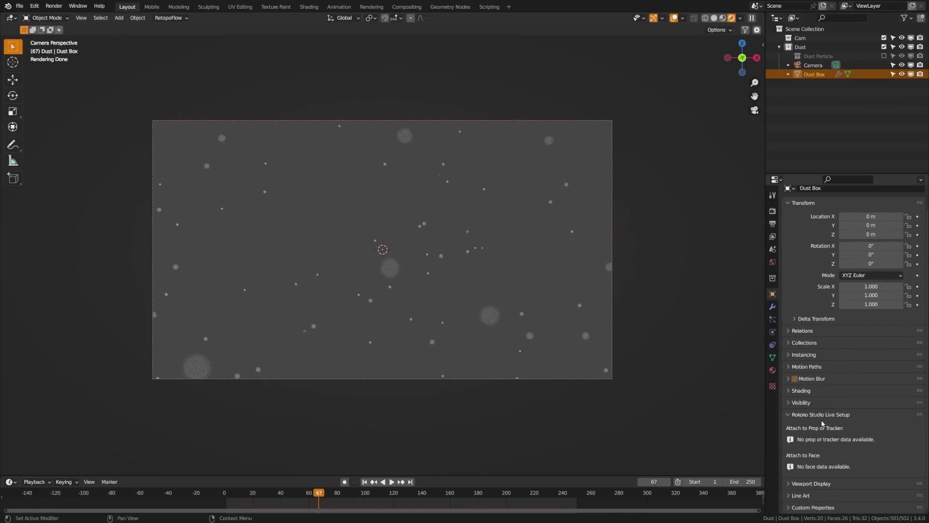
pyautogui.click(821, 415)
pyautogui.click(808, 403)
pyautogui.scroll(-4, 847, 431)
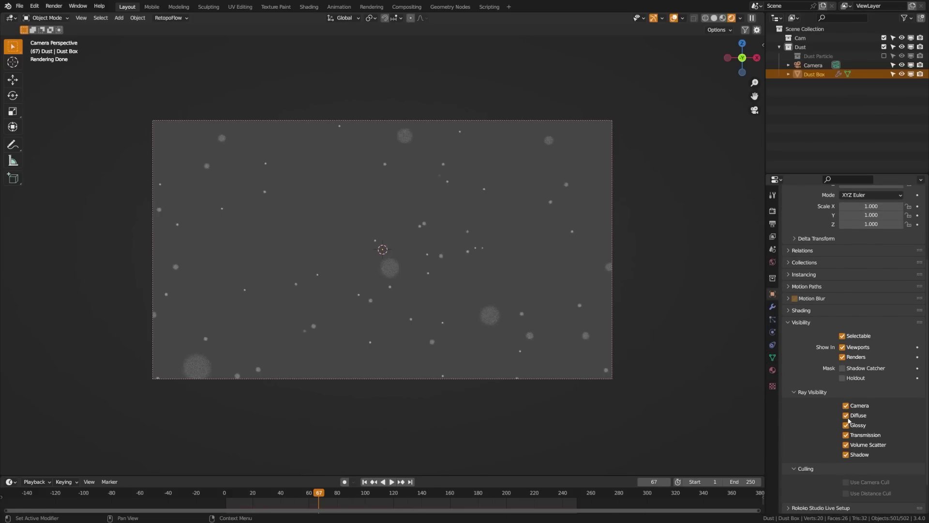
pyautogui.moveTo(846, 416); pyautogui.dragTo(846, 455)
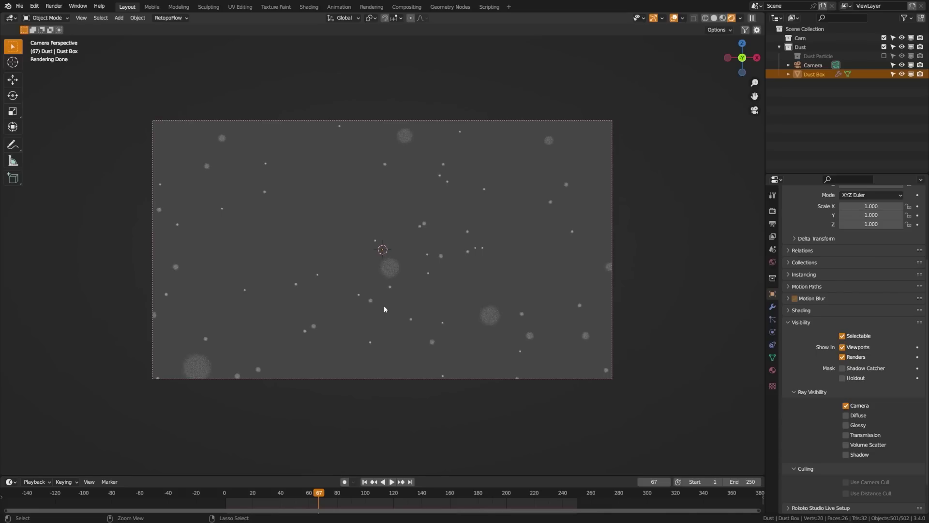
pyautogui.hotkey('ctrl', 's')
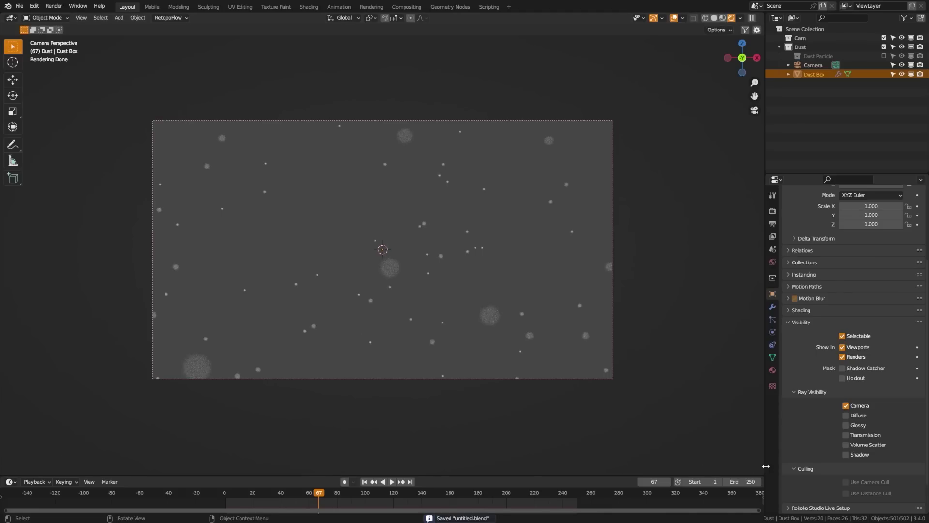
pyautogui.moveTo(763, 472); pyautogui.dragTo(385, 457)
# Step: Turn the right-hand area into a Shader Editor
pyautogui.press('Home')
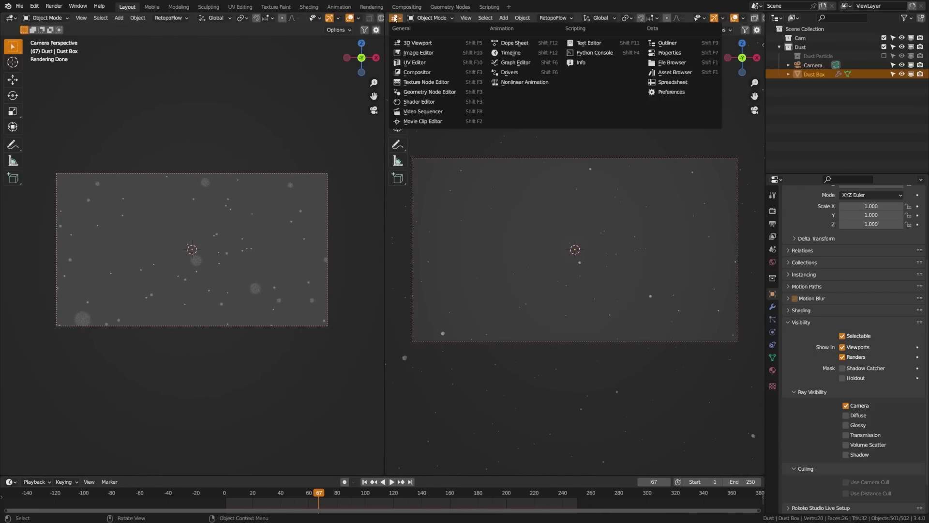
pyautogui.click(396, 18)
pyautogui.click(421, 102)
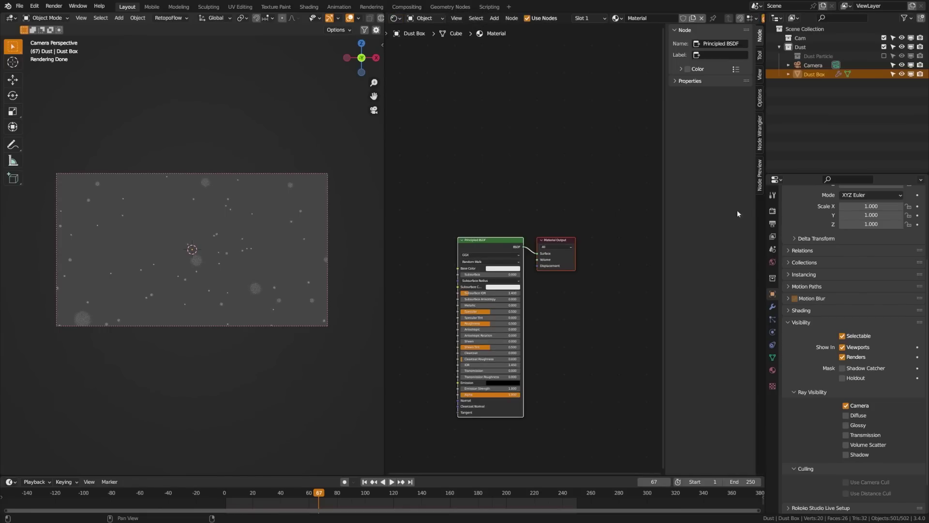
pyautogui.scroll(3, 426, 435)
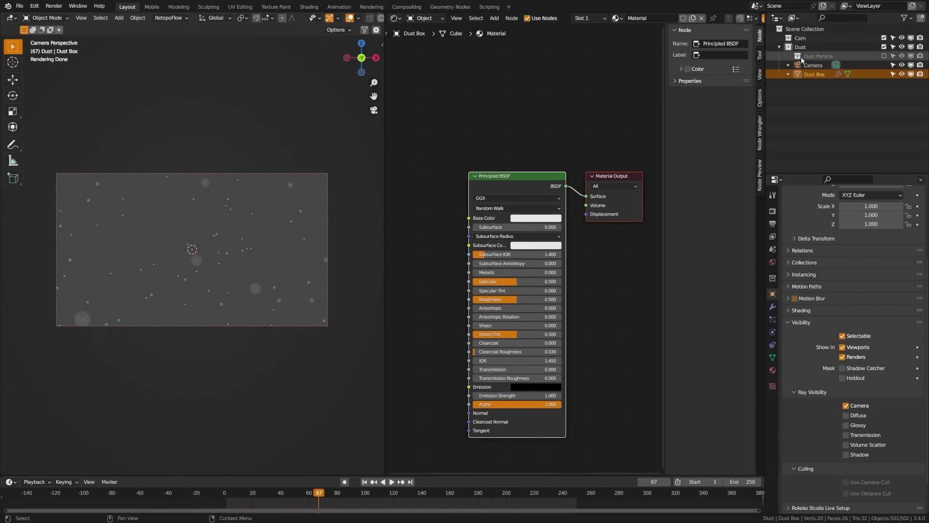
# Step: Re-enable the Dust Particle collection and give the icosphere a new material named 'Dust'
pyautogui.click(807, 57)
pyautogui.click(884, 56)
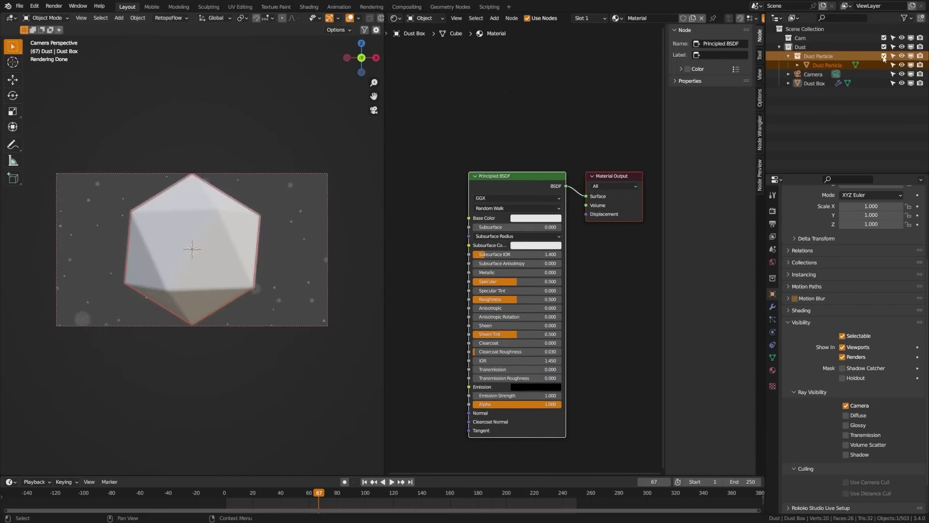
pyautogui.click(826, 64)
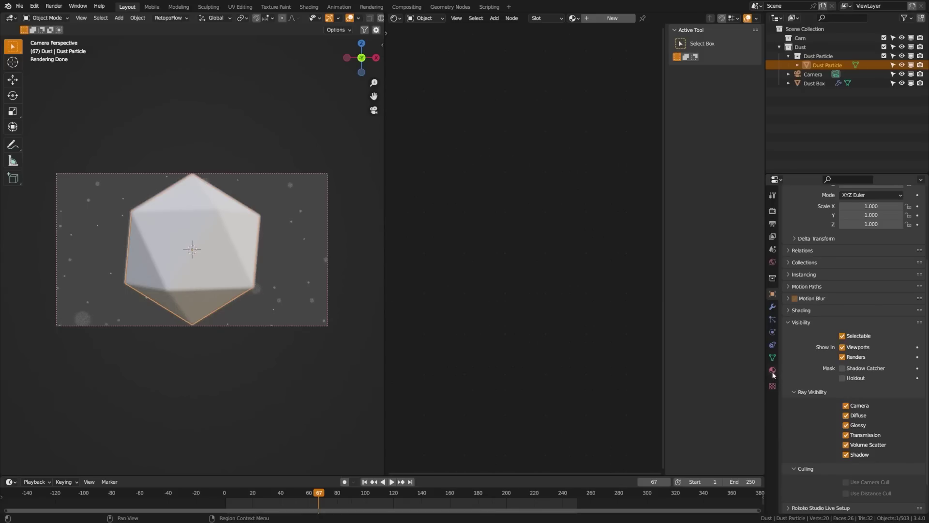
pyautogui.click(772, 370)
pyautogui.click(835, 245)
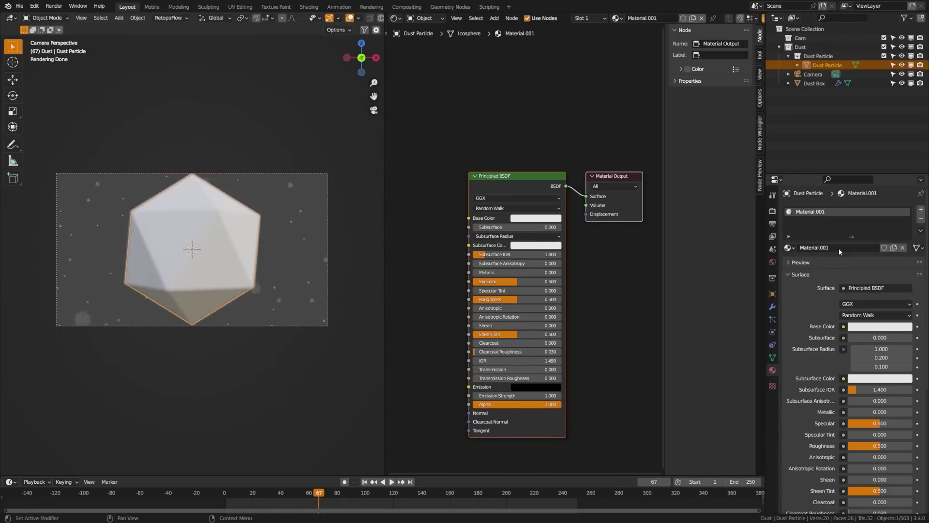
pyautogui.click(839, 247)
pyautogui.write('Dust')
pyautogui.press('Return')
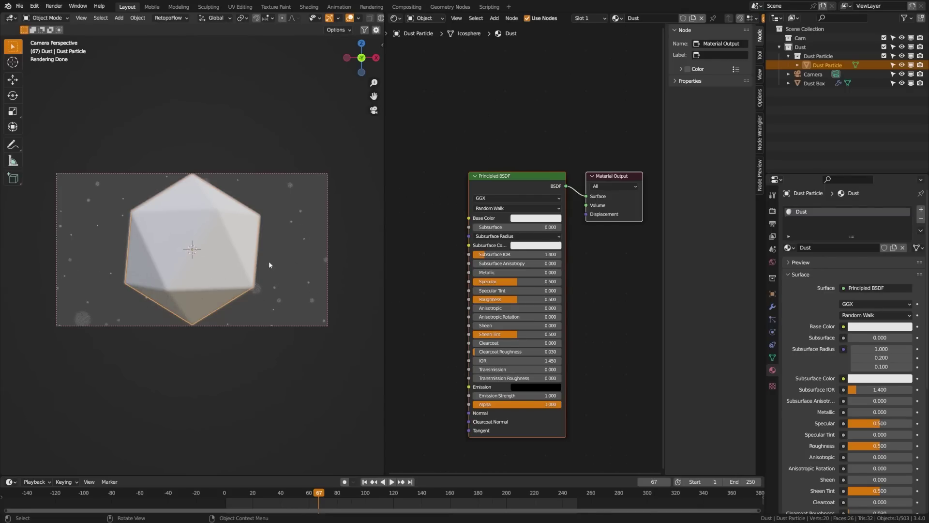
# Step: Delete the Principled BSDF and wire a new Emission node into the Material Output Surface
pyautogui.click(464, 195)
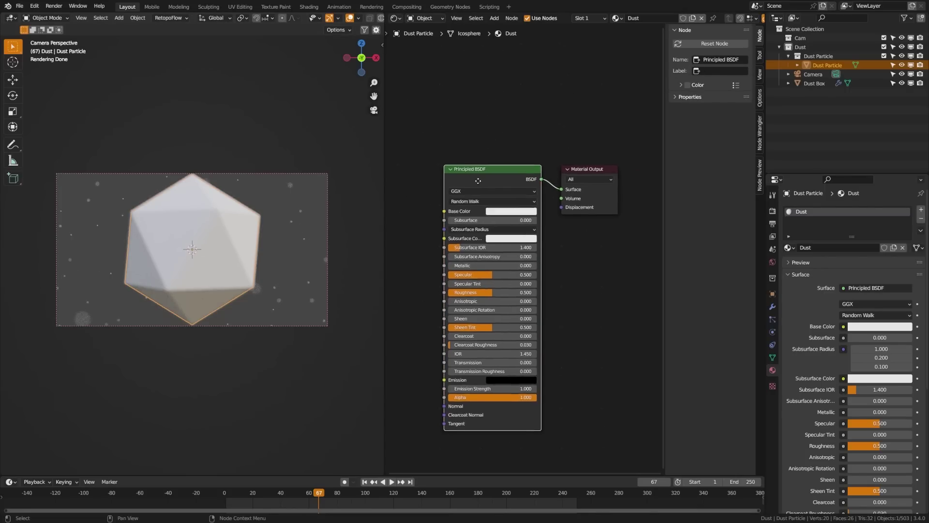
pyautogui.press('x')
pyautogui.hotkey('shift', 'a')
pyautogui.click(486, 212)
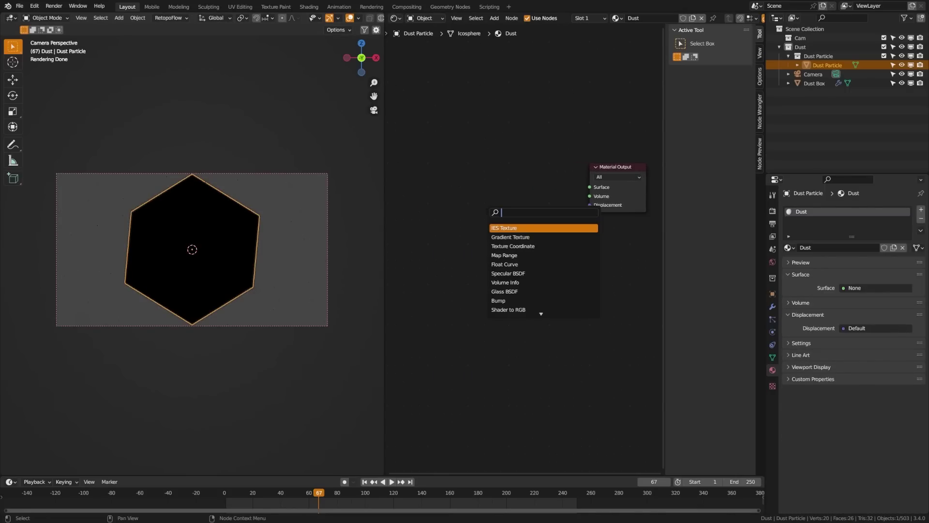
pyautogui.write('emission')
pyautogui.press('Return')
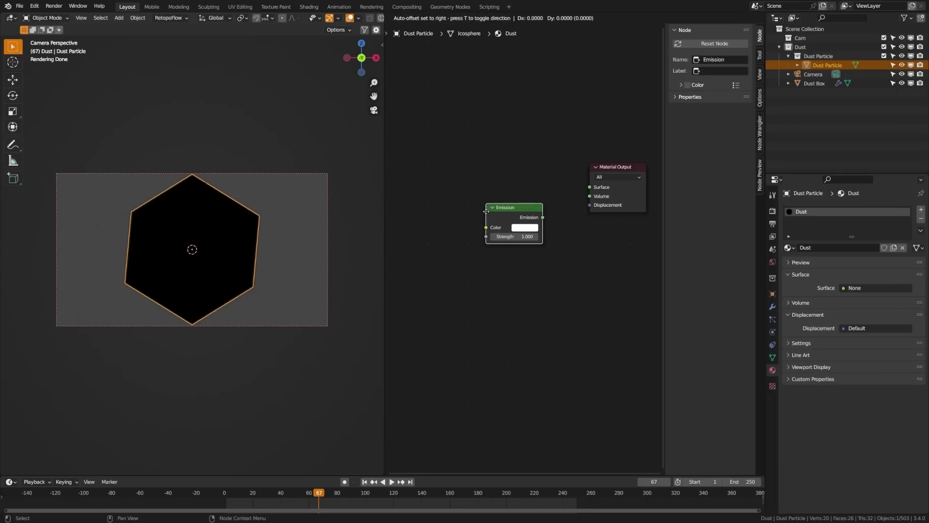
pyautogui.click(438, 155)
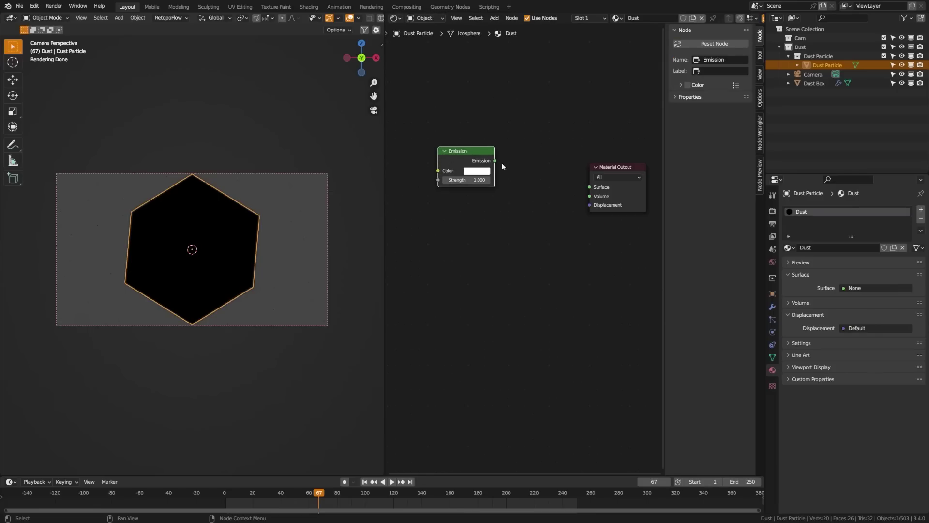
pyautogui.moveTo(501, 164); pyautogui.dragTo(590, 187)
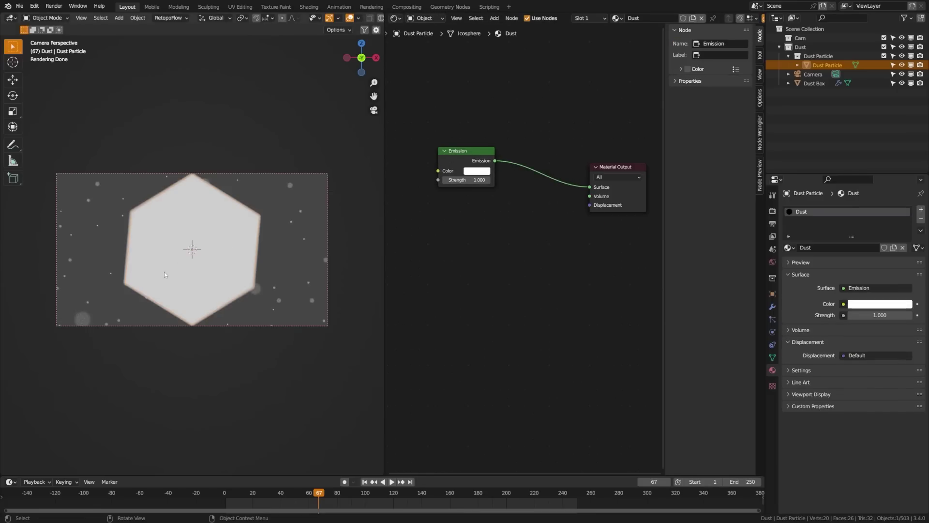
pyautogui.moveTo(461, 158); pyautogui.dragTo(440, 178)
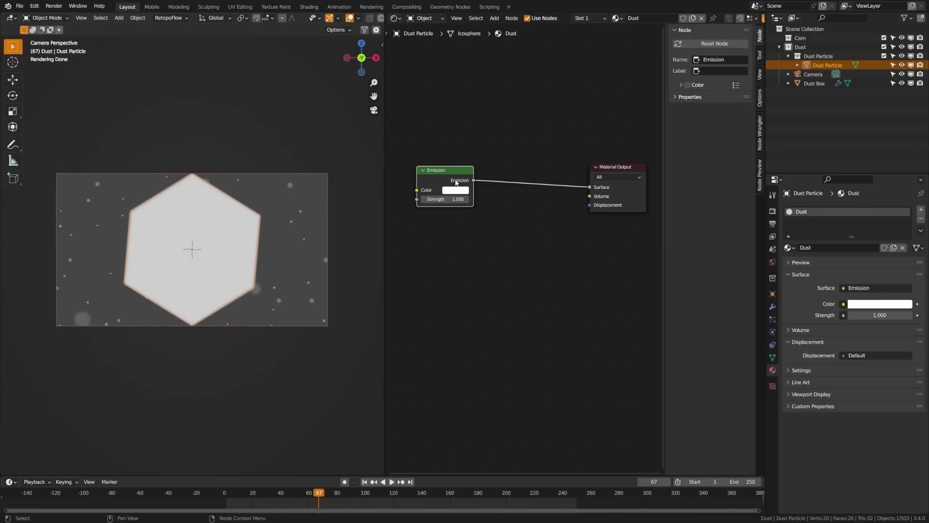
# Step: Set the Emission node's colour to a warm peach
pyautogui.click(456, 190)
pyautogui.click(472, 111)
pyautogui.moveTo(472, 111); pyautogui.dragTo(473, 109)
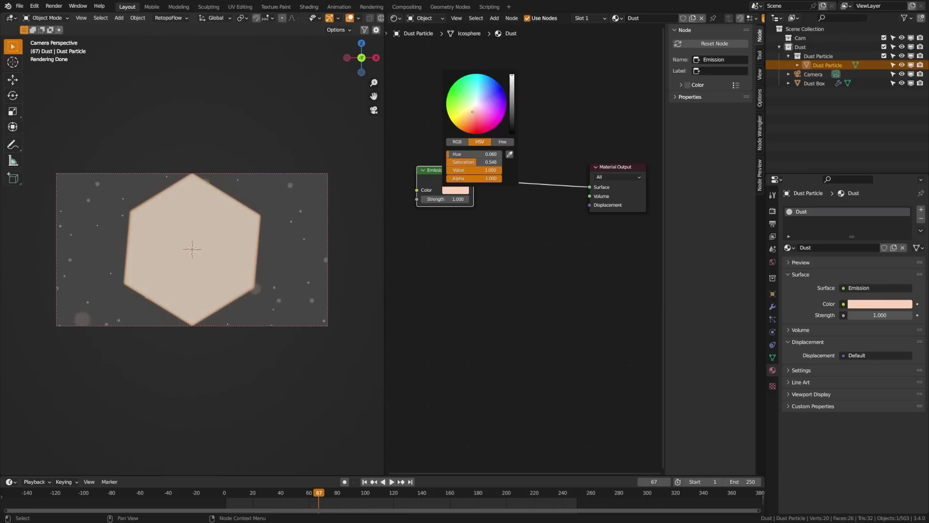
pyautogui.moveTo(459, 306); pyautogui.dragTo(463, 287, button='middle')
pyautogui.click(507, 236)
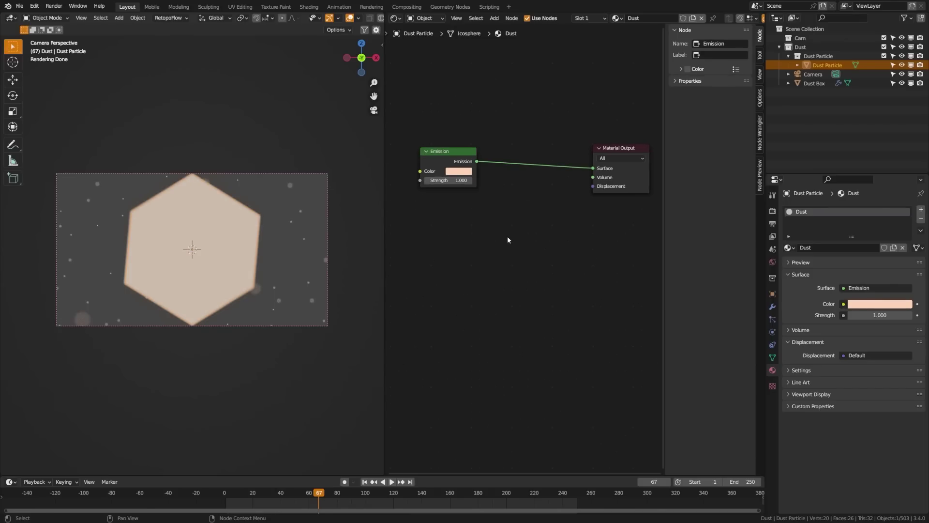
# Step: Add a Diffuse BSDF node and copy the Emission's peach colour onto it
pyautogui.hotkey('shift', 'a')
pyautogui.write('diff')
pyautogui.press('Return')
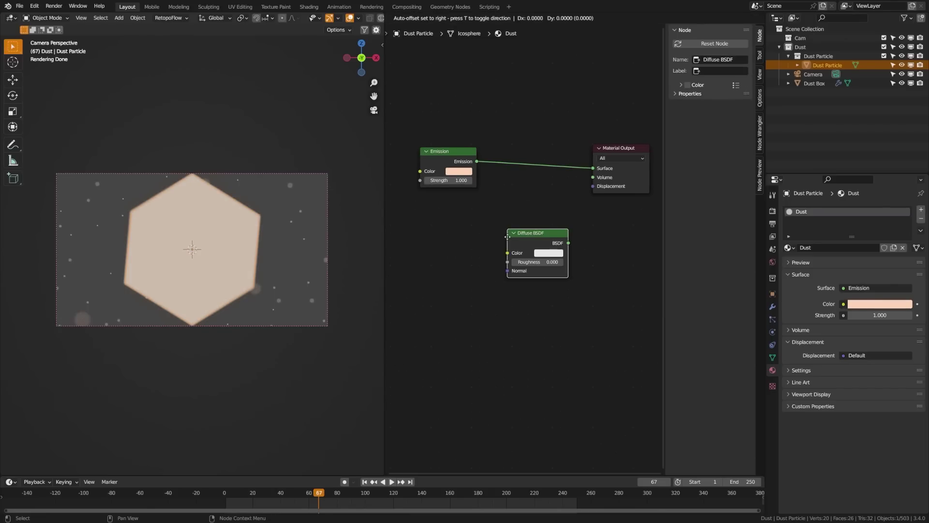
pyautogui.click(422, 201)
pyautogui.click(469, 185)
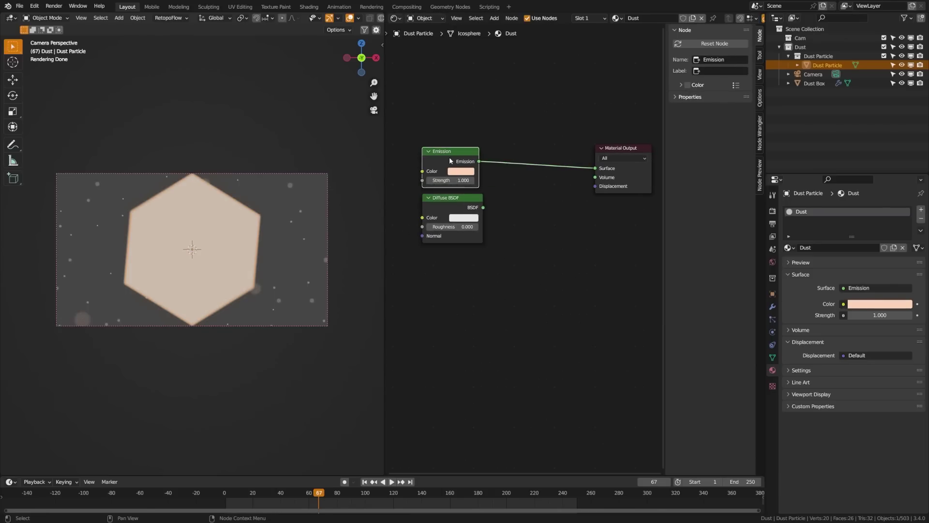
pyautogui.moveTo(460, 171); pyautogui.dragTo(464, 218)
# Step: Insert a Mix Shader before the output, wiring Diffuse BSDF and Emission into its shader inputs
pyautogui.hotkey('shift', 'a')
pyautogui.write('mix sh')
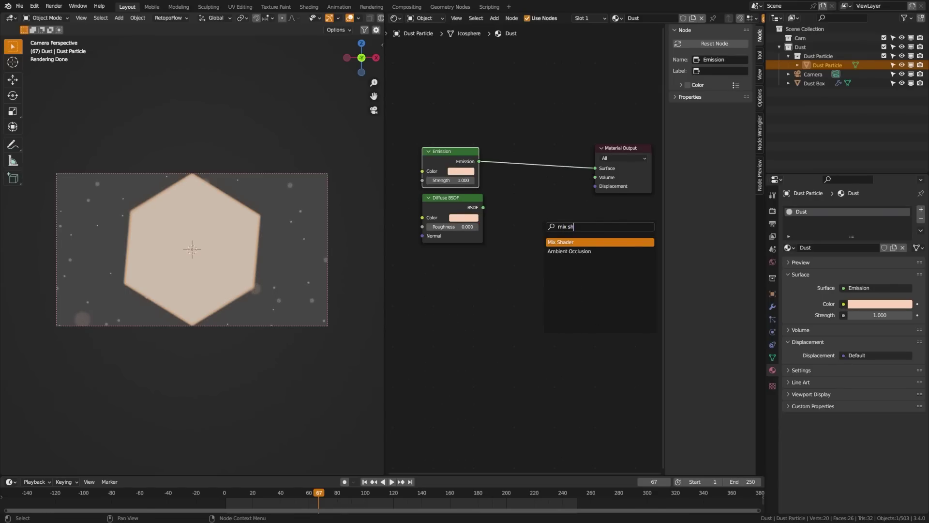
pyautogui.press('Return')
pyautogui.click(513, 170)
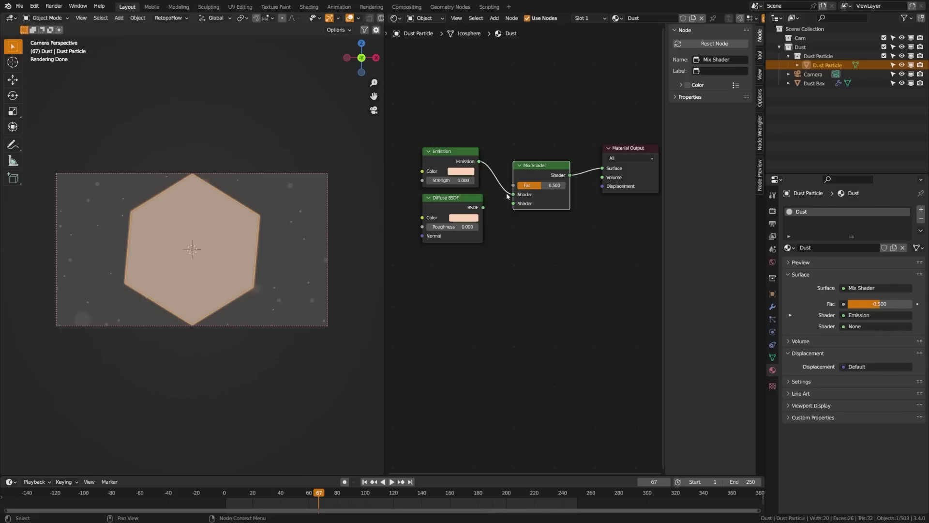
pyautogui.moveTo(512, 196); pyautogui.dragTo(512, 194)
pyautogui.moveTo(460, 130); pyautogui.dragTo(455, 176, button='middle')
pyautogui.moveTo(419, 172); pyautogui.dragTo(443, 262)
pyautogui.moveTo(489, 212); pyautogui.dragTo(522, 227, button='middle')
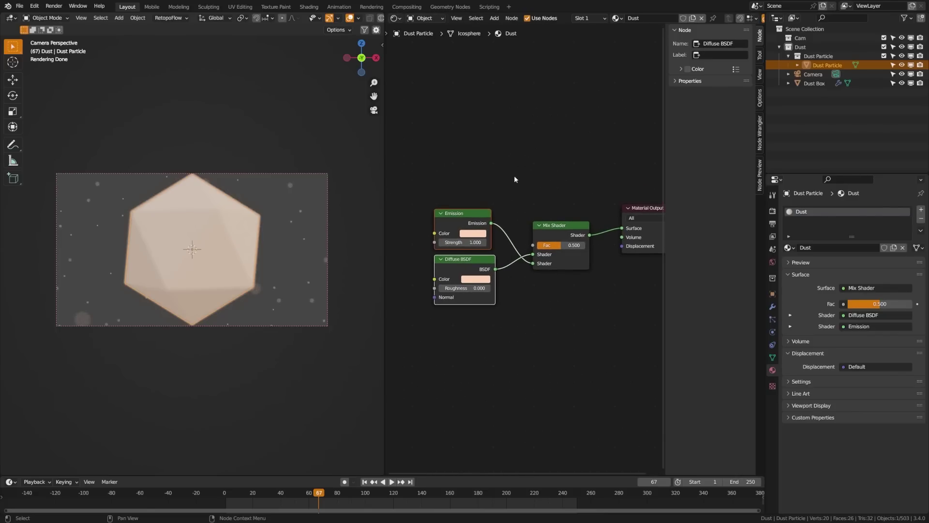
# Step: Add a Light Path node above Emission and feed Is Camera Ray into the Mix Shader factor
pyautogui.click(522, 227)
pyautogui.hotkey('shift', 'a')
pyautogui.click(513, 161)
pyautogui.write('light')
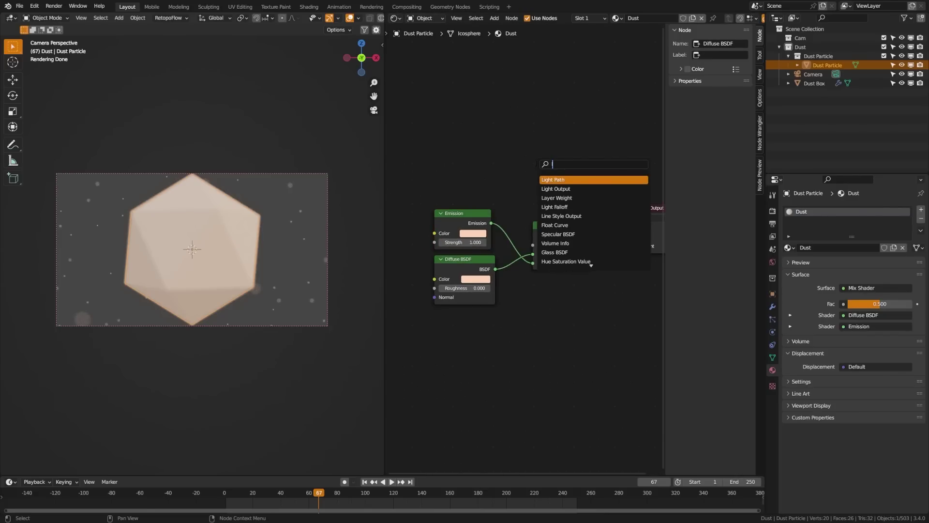
pyautogui.press('Return')
pyautogui.click(434, 84)
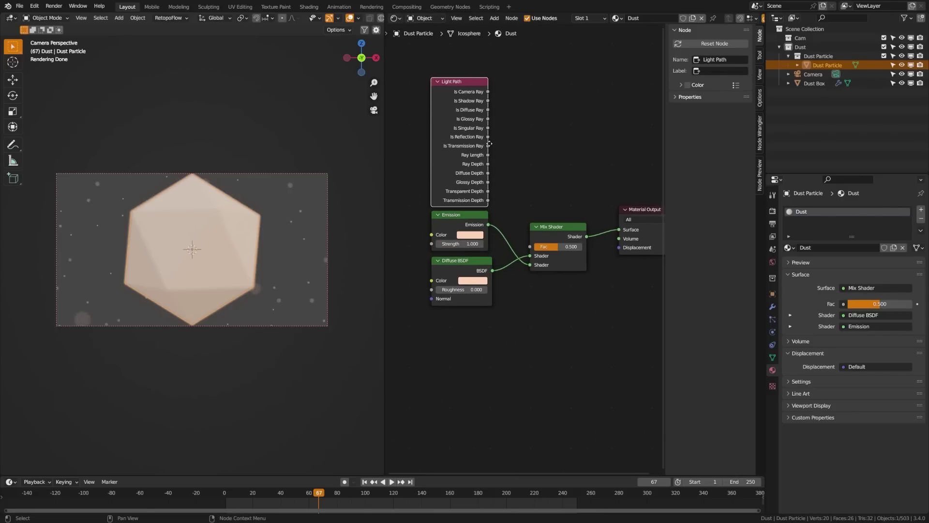
pyautogui.moveTo(453, 101); pyautogui.dragTo(441, 104, button='middle')
pyautogui.moveTo(479, 97); pyautogui.dragTo(522, 248)
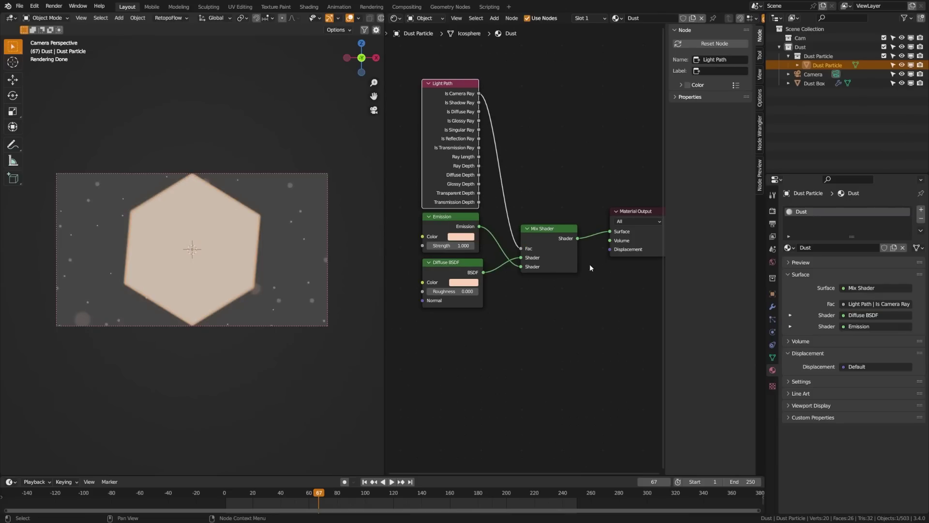
# Step: Save the blend file and reposition the Diffuse BSDF and Material Output nodes
pyautogui.moveTo(541, 262); pyautogui.dragTo(538, 255, button='middle')
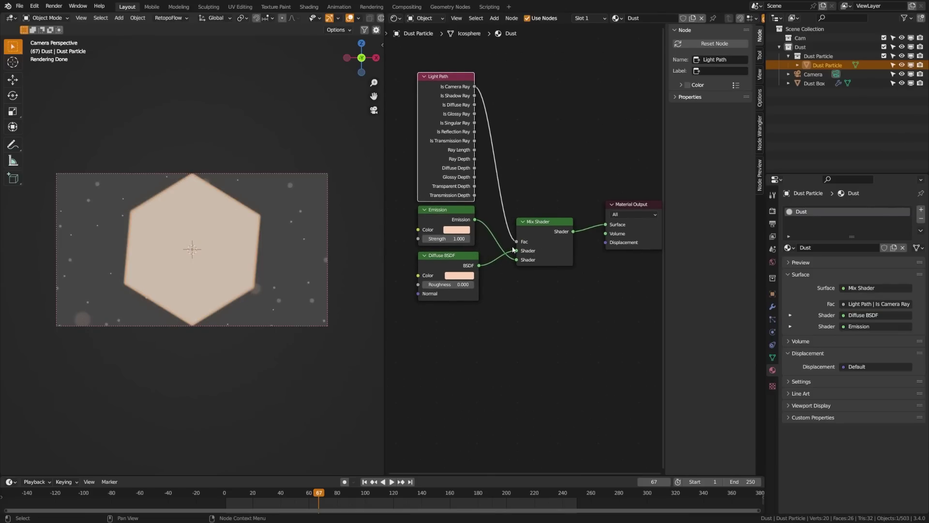
pyautogui.hotkey('ctrl', 's')
pyautogui.moveTo(442, 262); pyautogui.dragTo(443, 265)
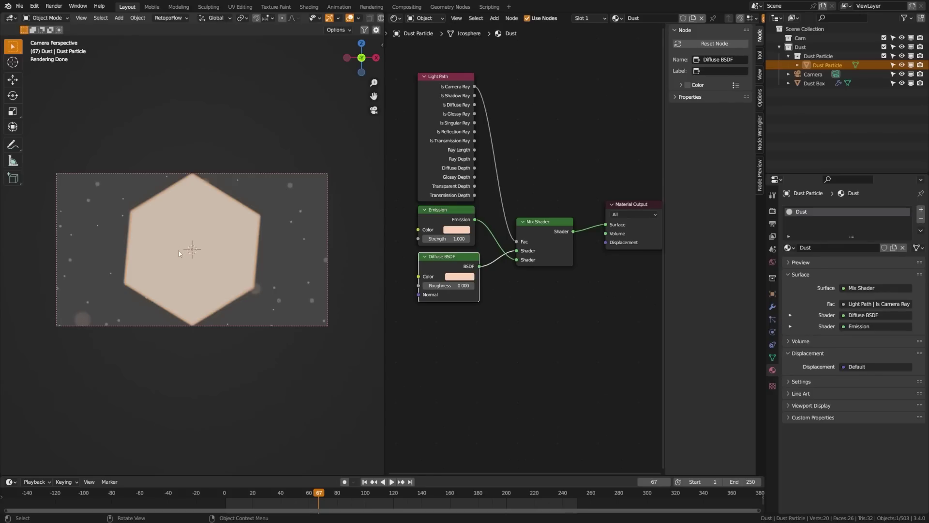
pyautogui.moveTo(546, 298); pyautogui.dragTo(435, 297, button='middle')
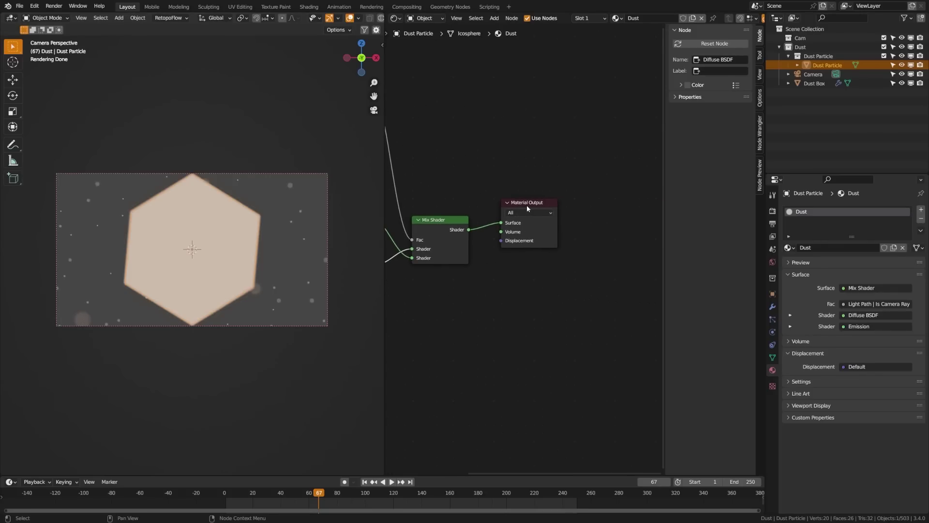
pyautogui.moveTo(526, 207); pyautogui.dragTo(551, 210)
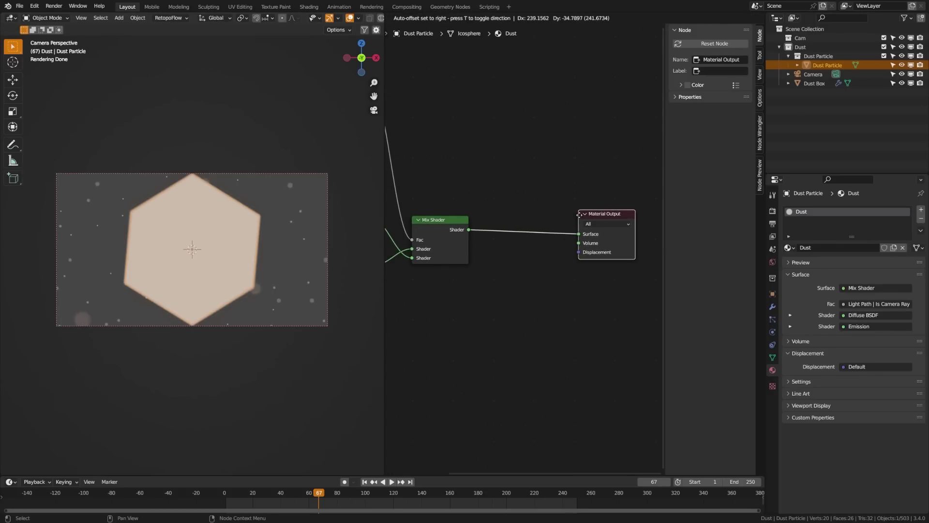
pyautogui.keyDown('ctrl'); pyautogui.hscroll(-5, 507, 253); pyautogui.keyUp('ctrl')
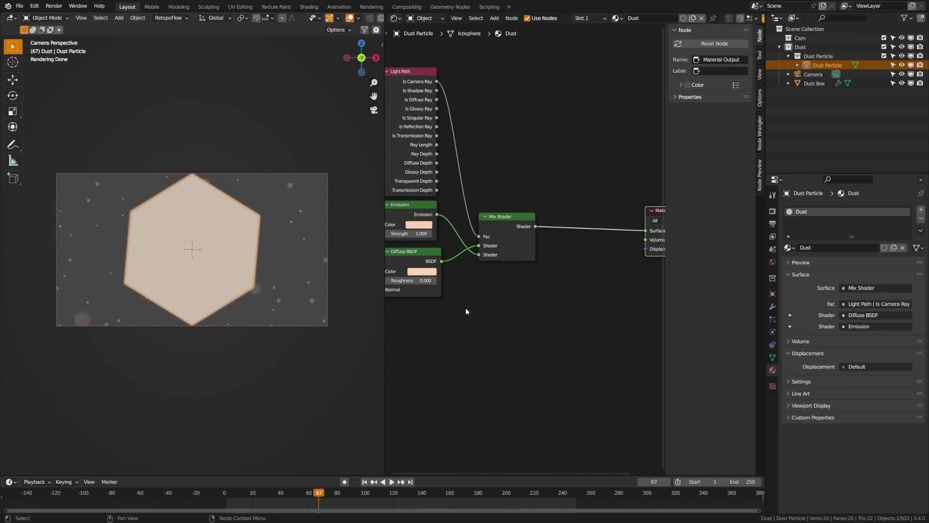
# Step: Duplicate the Mix Shader and insert the copy before the Material Output
pyautogui.keyDown('ctrl'); pyautogui.hscroll(5, 447, 297); pyautogui.keyUp('ctrl')
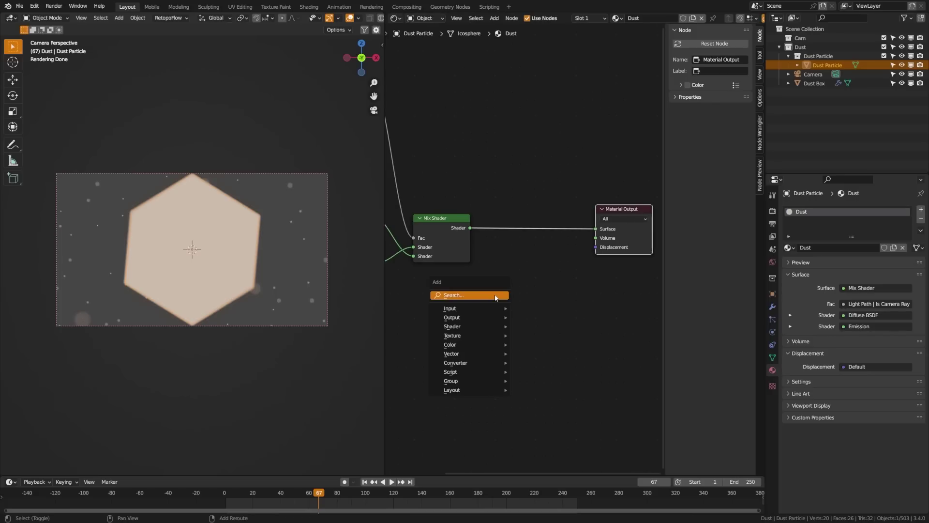
pyautogui.click(495, 297)
pyautogui.press('Return')
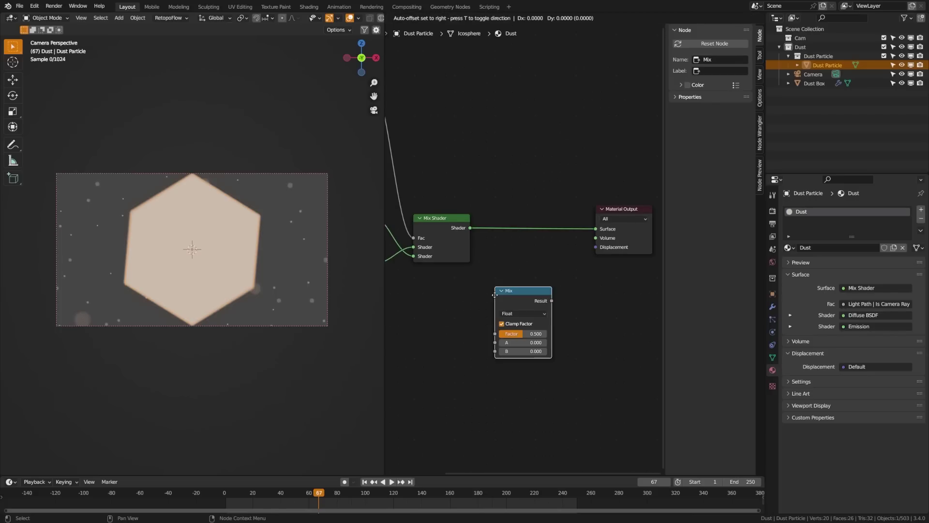
pyautogui.hotkey('ctrl', 'z')
pyautogui.moveTo(470, 228); pyautogui.dragTo(473, 230)
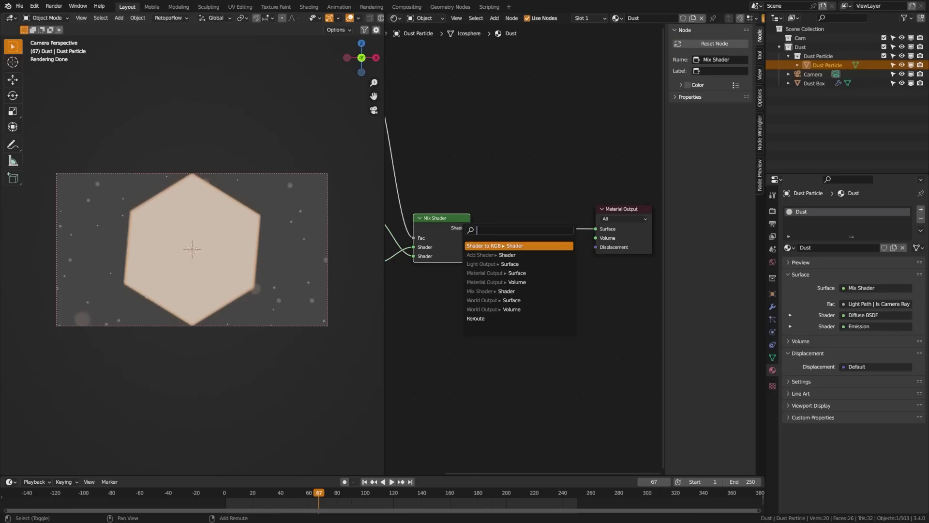
pyautogui.hotkey('shift', 'd')
pyautogui.click(536, 232)
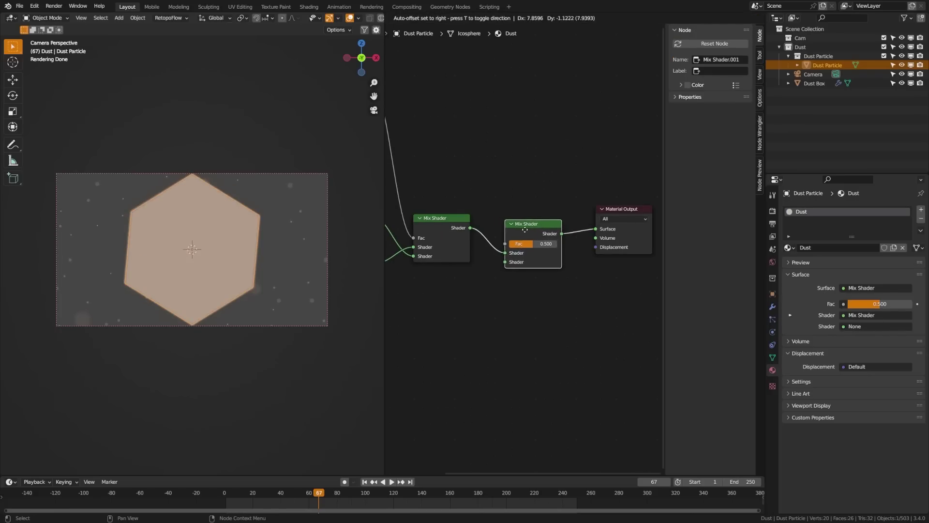
# Step: Connect a Transparent BSDF into the second mix's lower shader input at factor 0.750
pyautogui.moveTo(497, 271); pyautogui.dragTo(516, 262, button='middle')
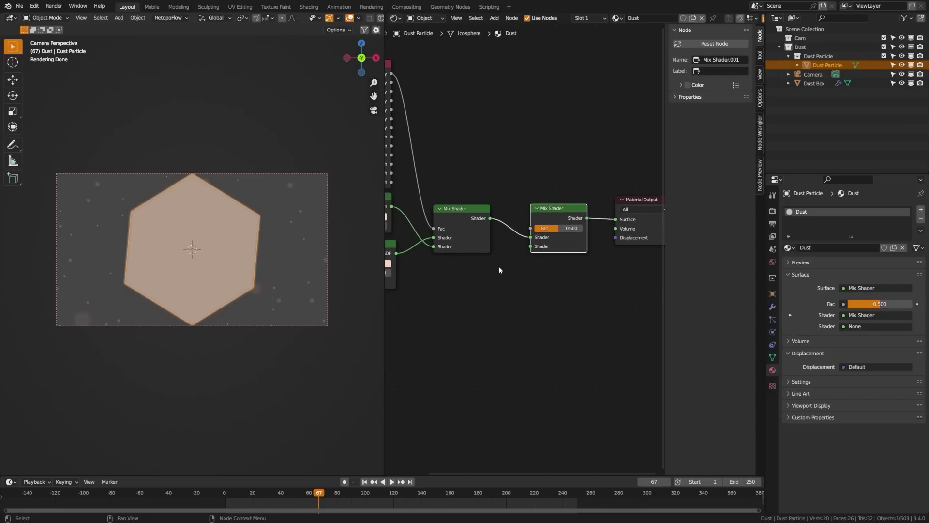
pyautogui.click(499, 267)
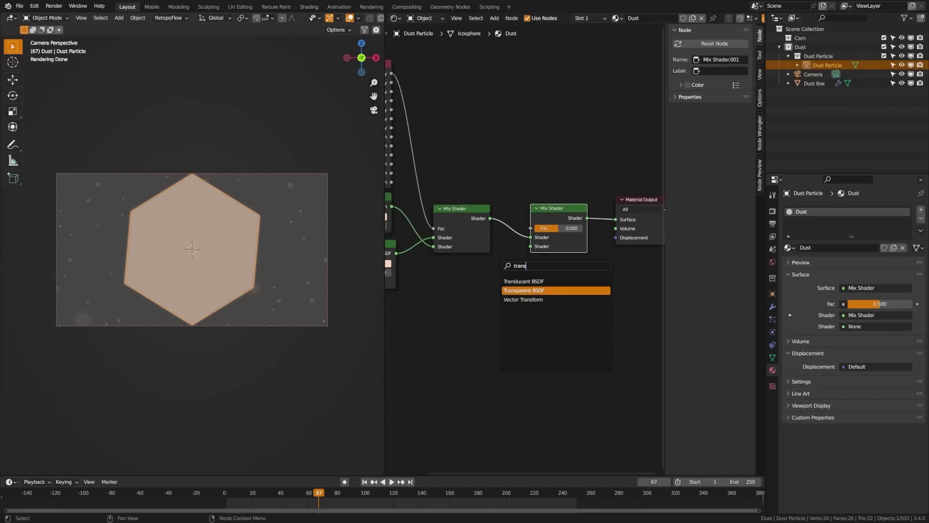
pyautogui.press('Return')
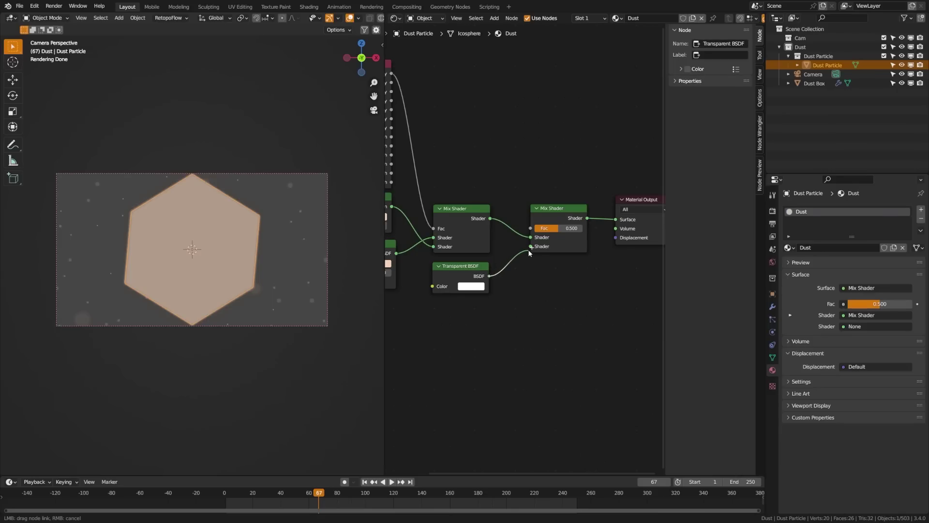
pyautogui.moveTo(529, 252); pyautogui.dragTo(575, 234)
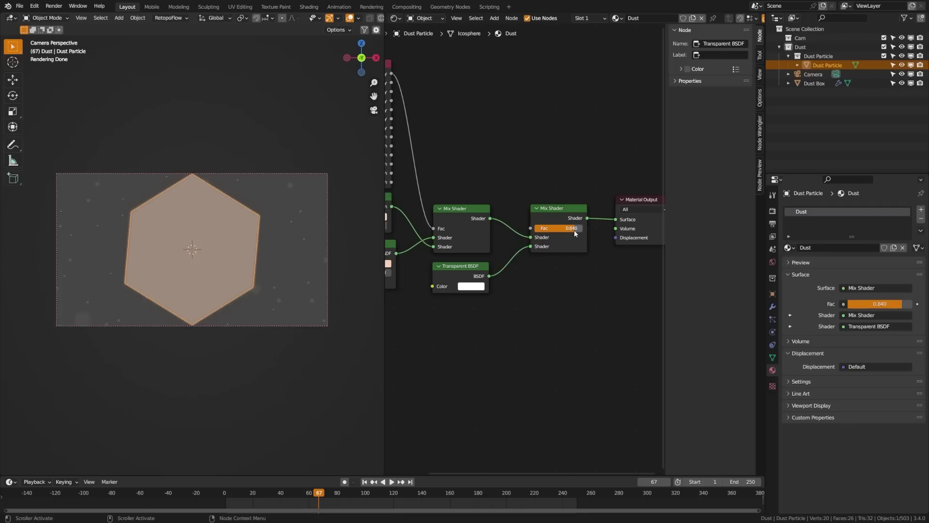
pyautogui.press('Return')
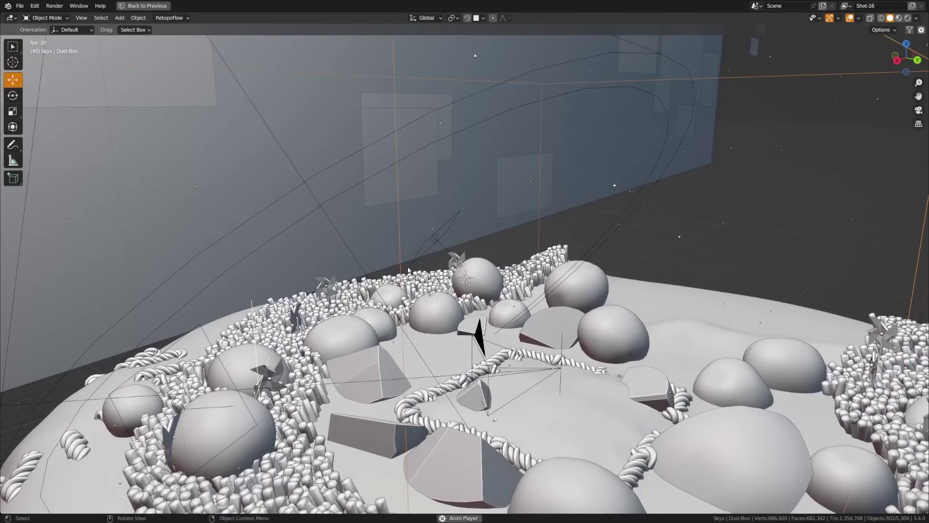
# Step: Orbit around the Shot-16 scene to watch the dust drift during playback
pyautogui.moveTo(408, 270); pyautogui.dragTo(356, 264, button='middle')
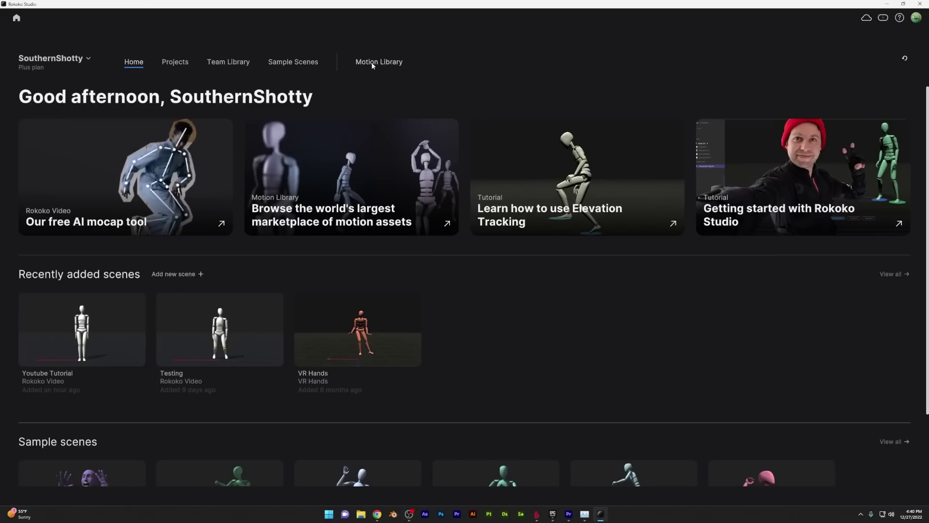
# Step: Open the Motion Library and preview the Dancing 56 animation without camera follow
pyautogui.click(373, 63)
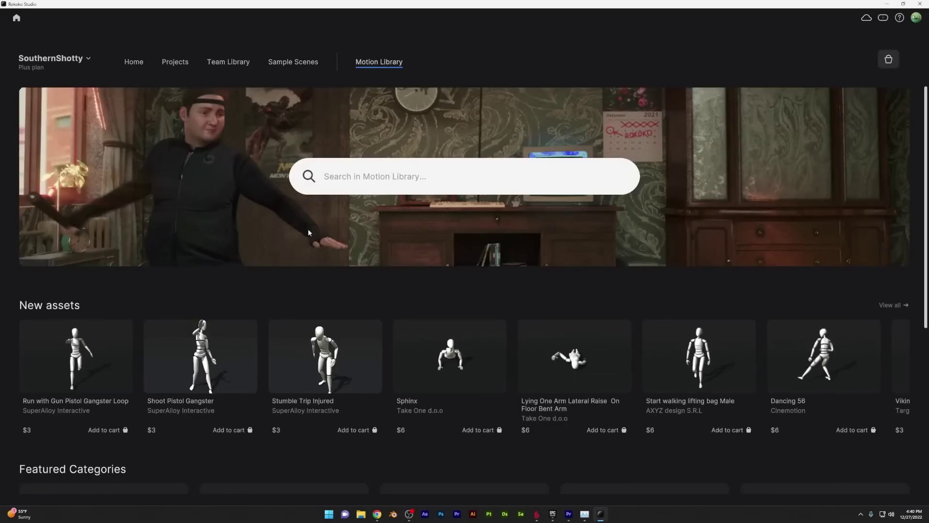
pyautogui.scroll(-2, 307, 229)
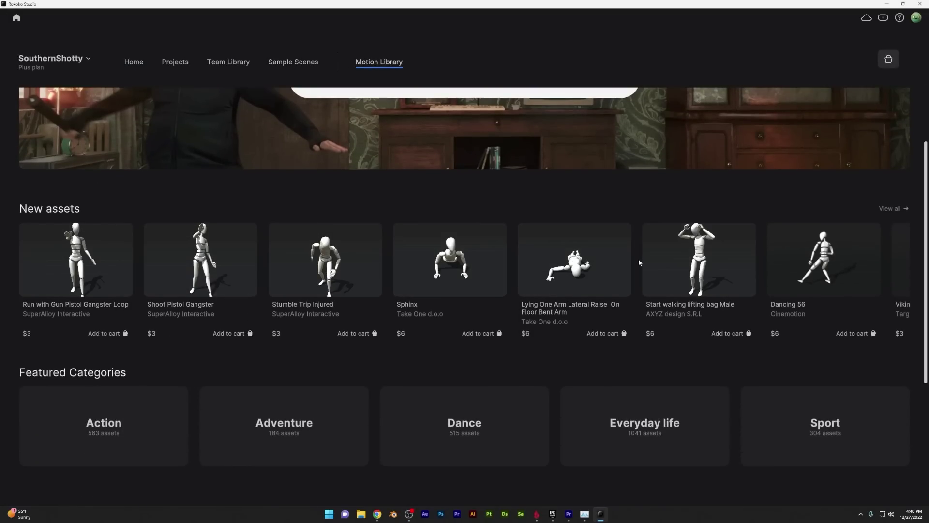
pyautogui.click(824, 262)
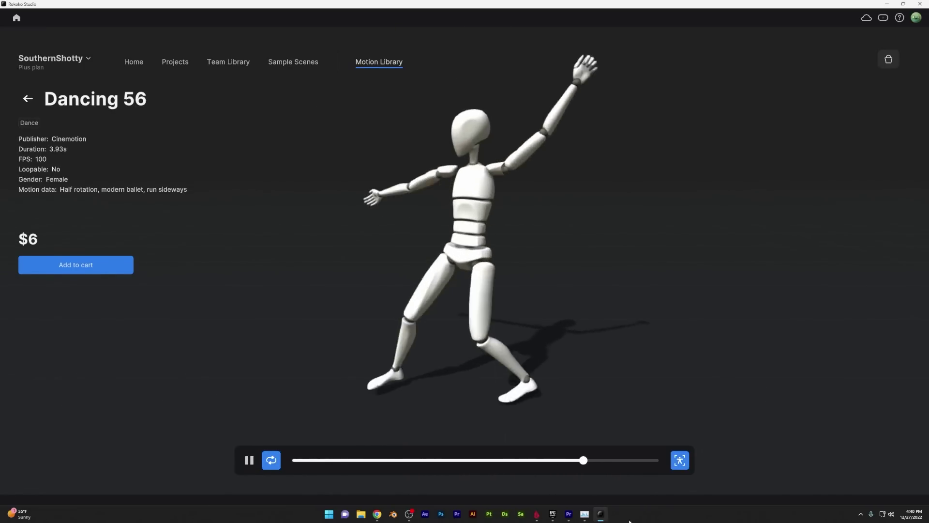
pyautogui.click(680, 460)
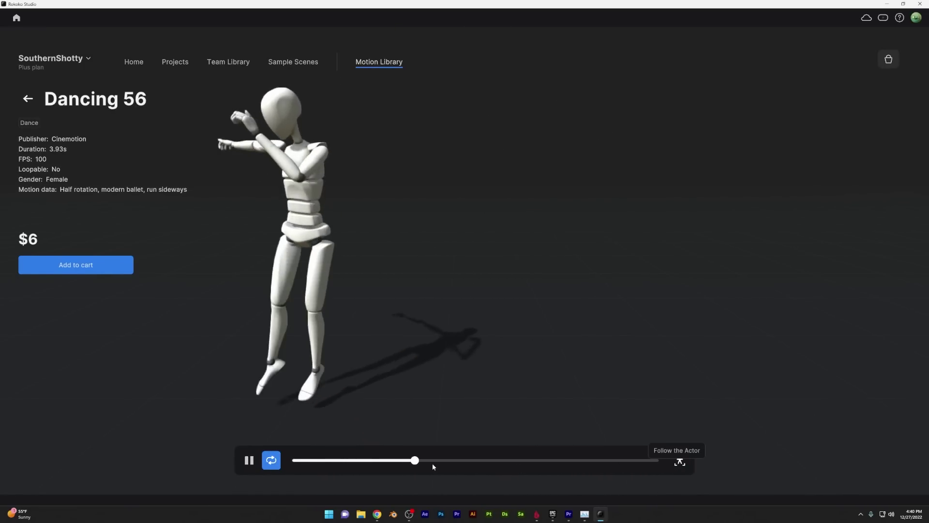
# Step: Search the Motion Library for 'running' to list the 88 matching assets
pyautogui.click(379, 63)
pyautogui.scroll(2, 391, 180)
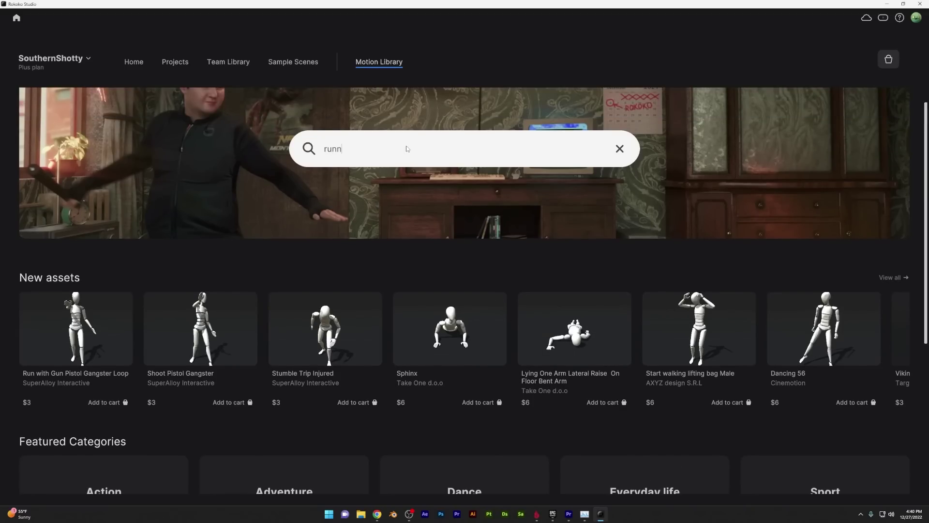
pyautogui.press('Return')
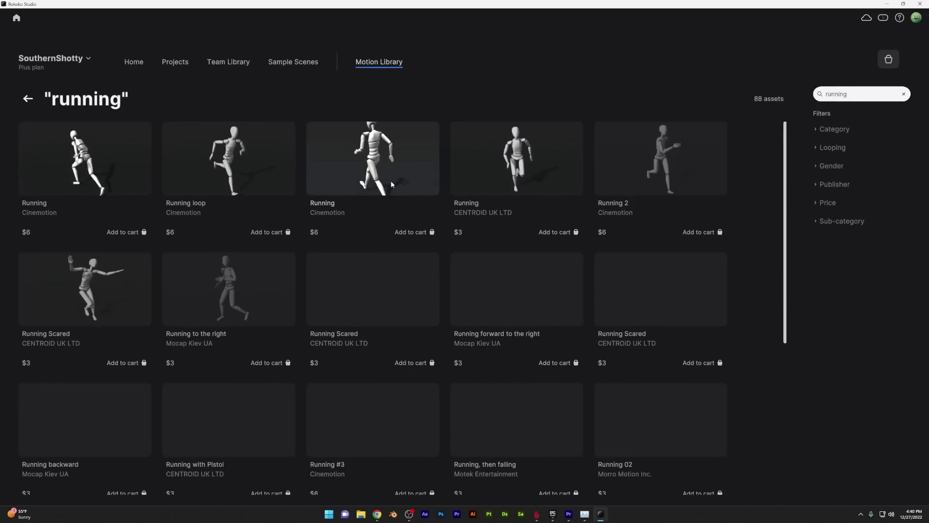